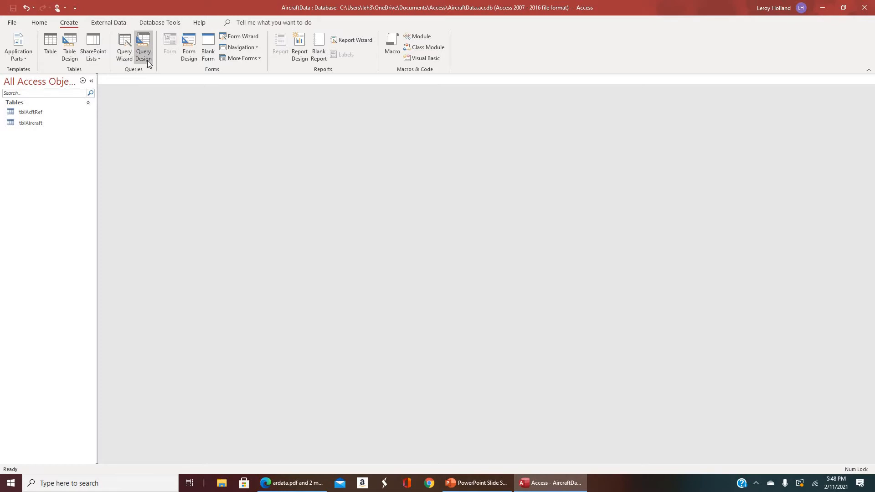
Start a new query with the Simple Query Wizard, using the tblAcftRef table as its source.
click(124, 51)
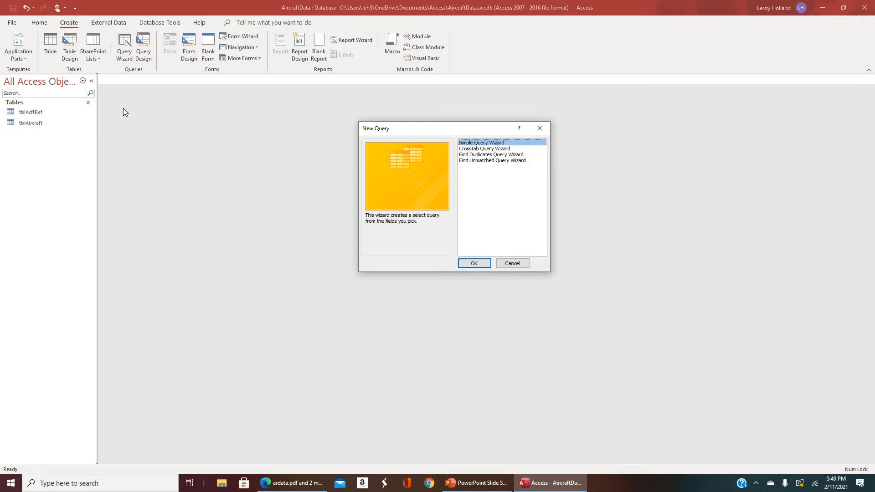
click(474, 263)
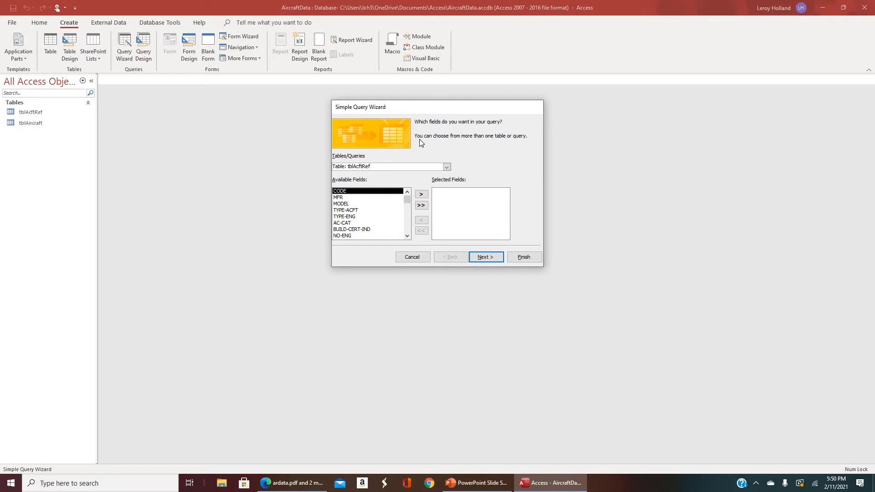
click(447, 167)
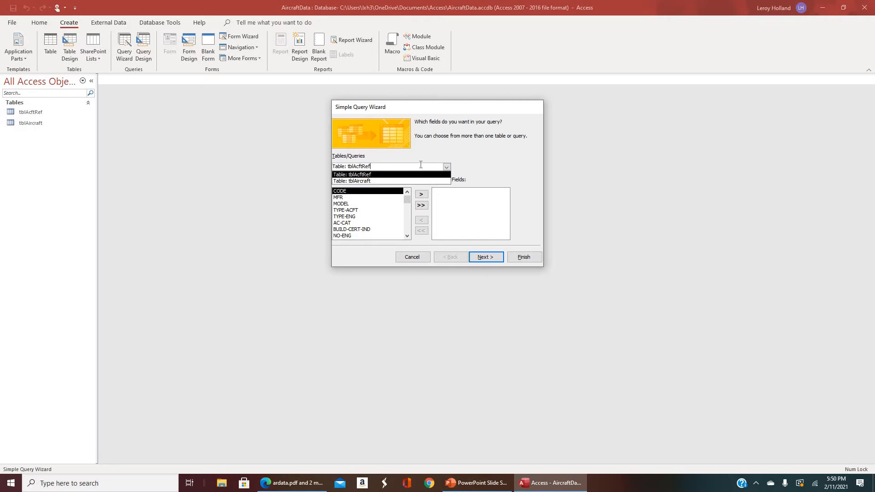
click(406, 164)
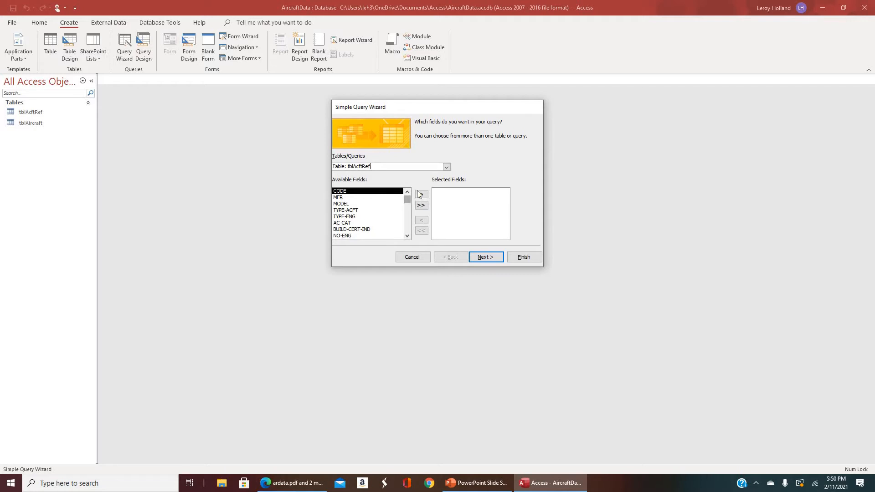
click(386, 199)
double_click(373, 198)
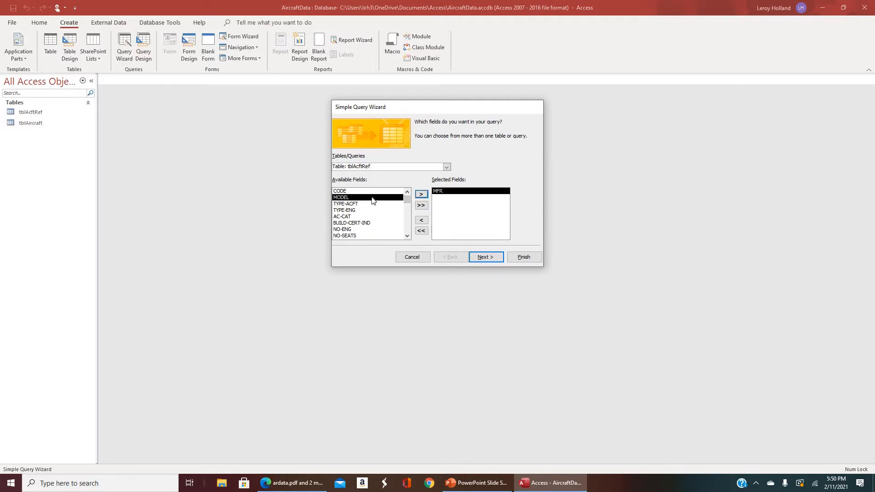
click(423, 195)
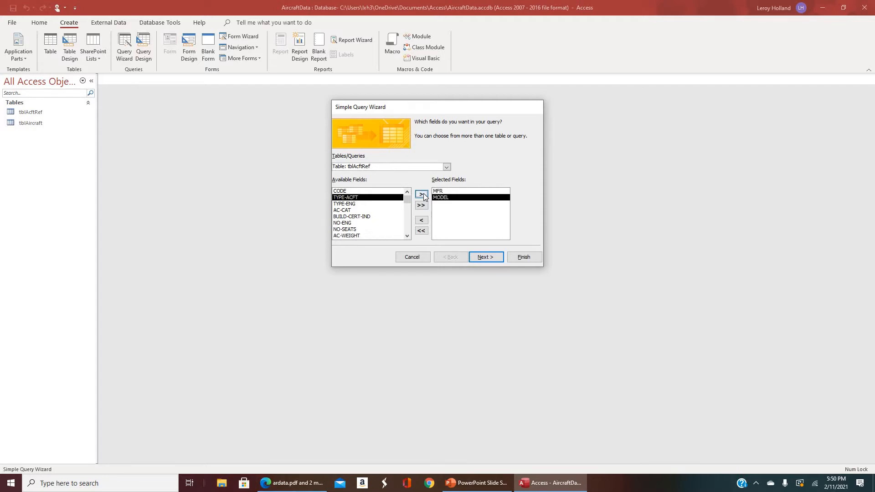
click(352, 230)
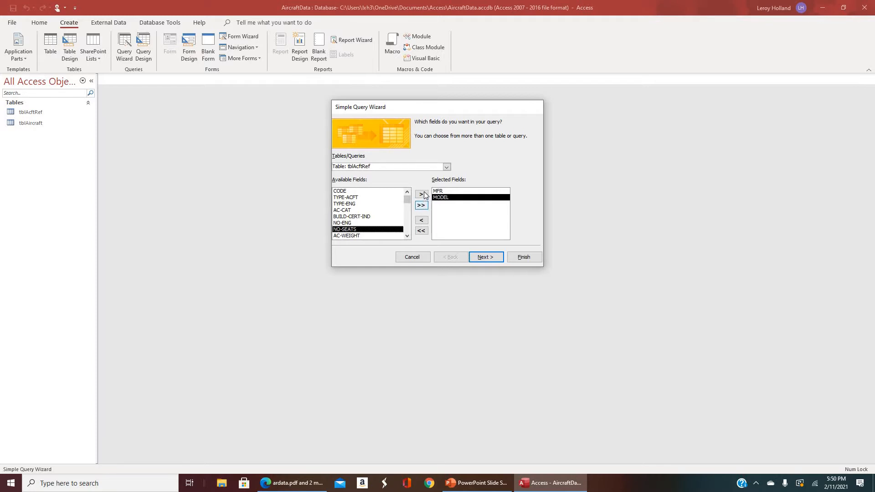
click(421, 195)
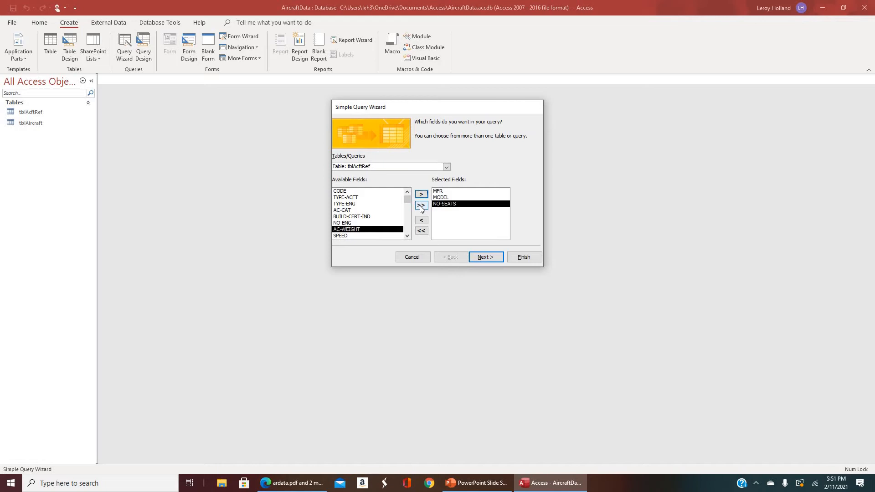
click(421, 231)
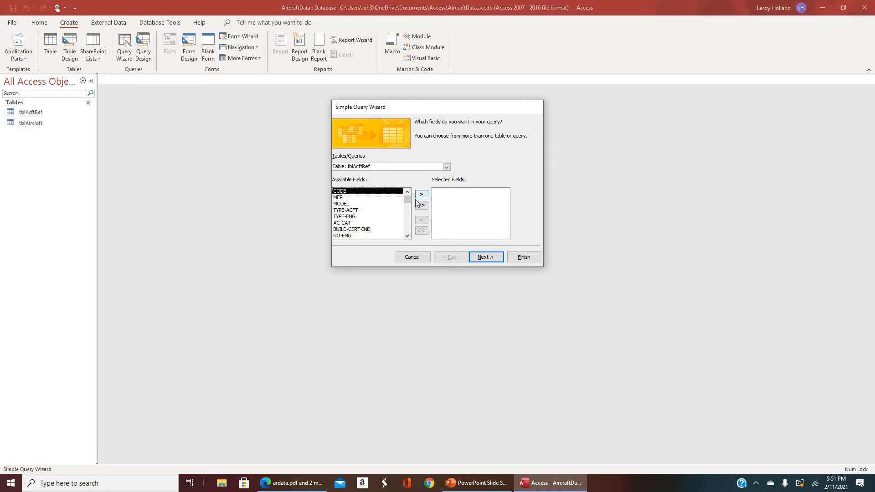
click(421, 206)
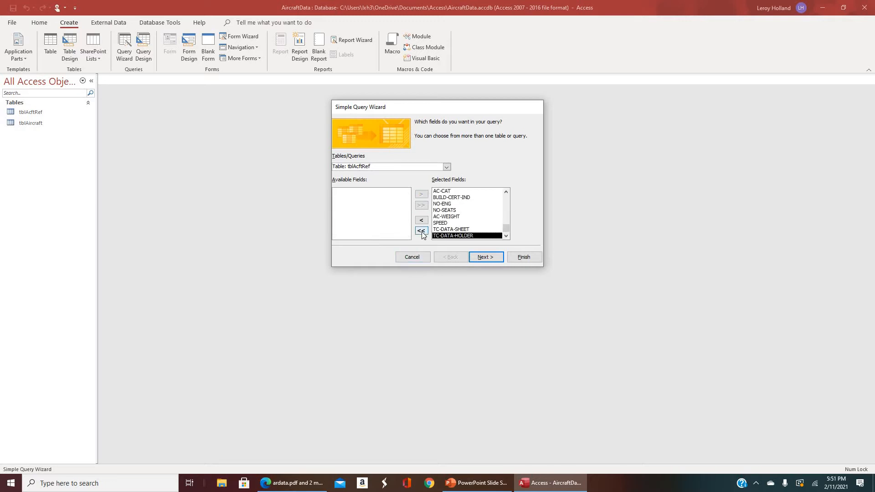
click(421, 231)
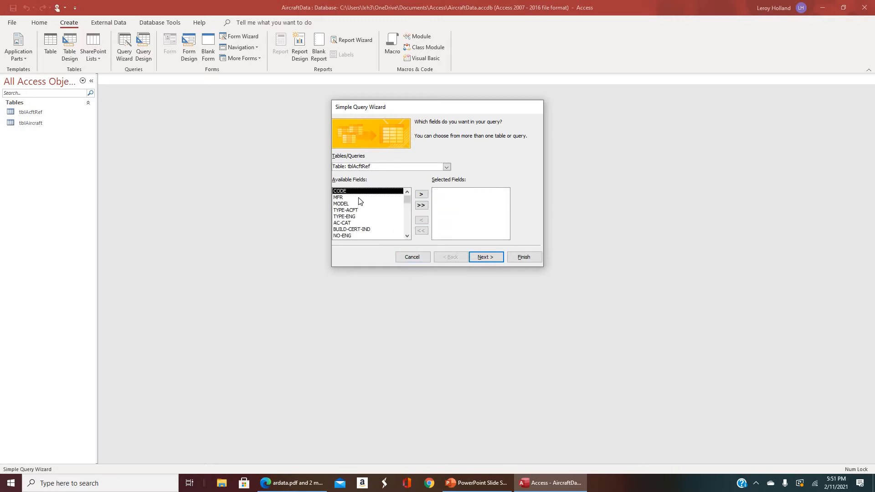
Add the MFR, MODEL and NO-SEATS fields to the query and keep it as a detail query.
double_click(358, 198)
double_click(359, 198)
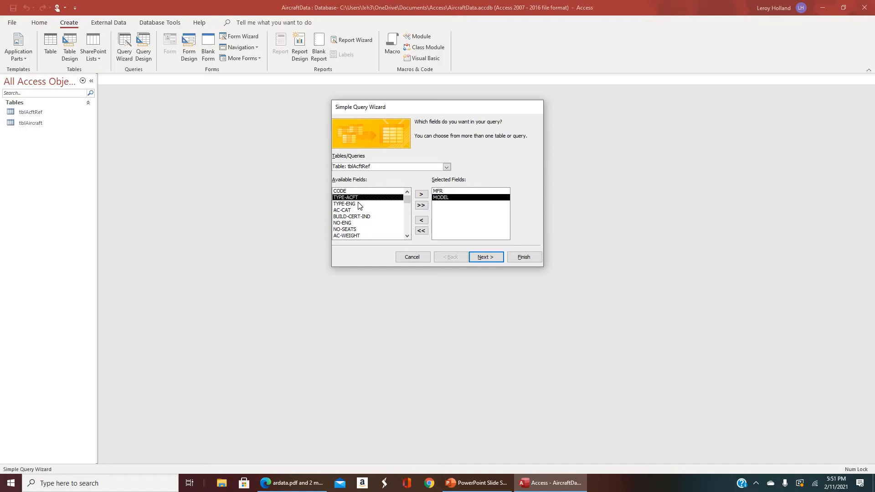
double_click(350, 230)
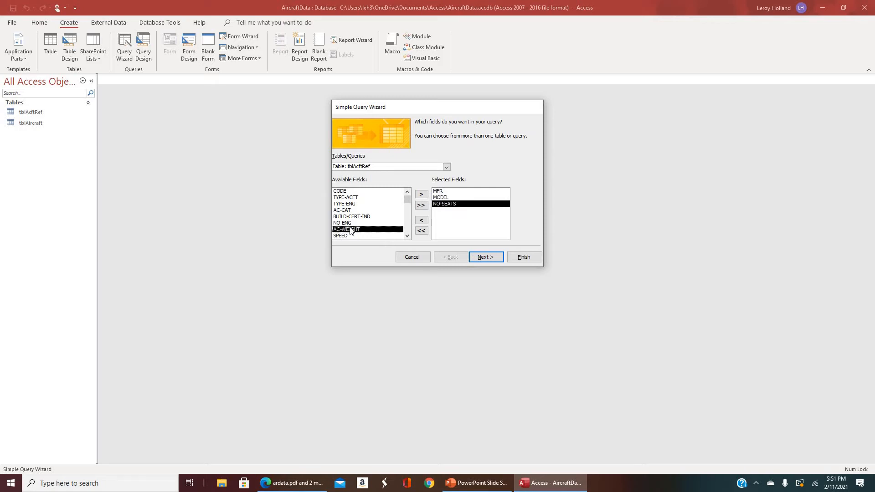
scroll(377, 212, down, 1)
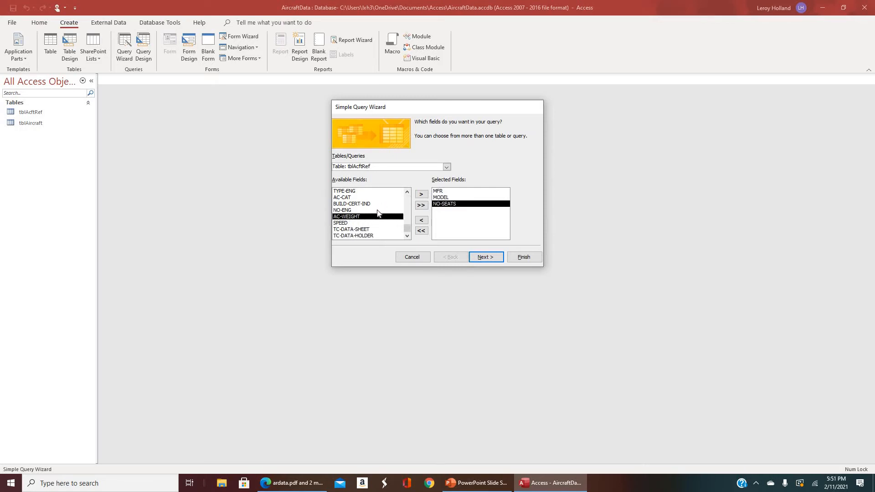
scroll(378, 212, up, 1)
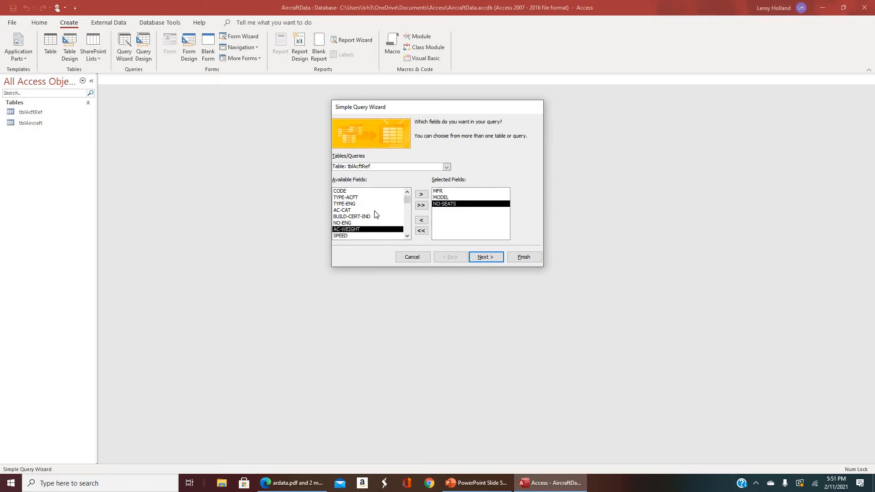
click(486, 258)
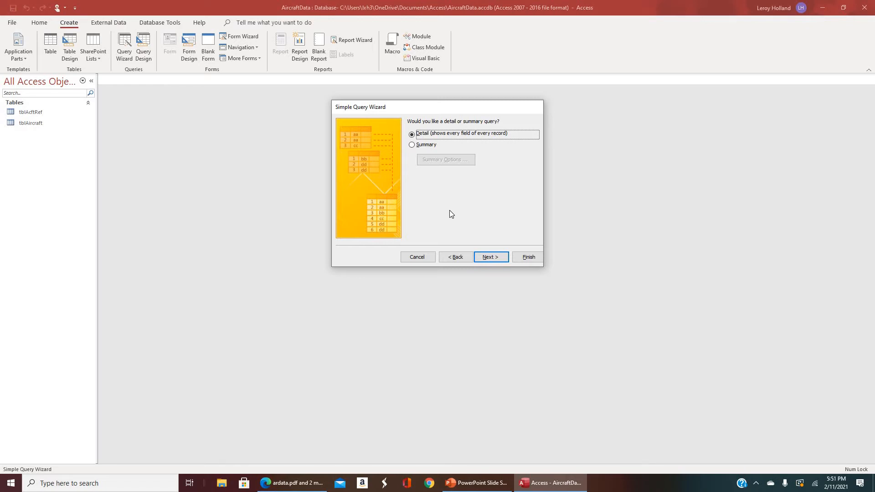
click(490, 258)
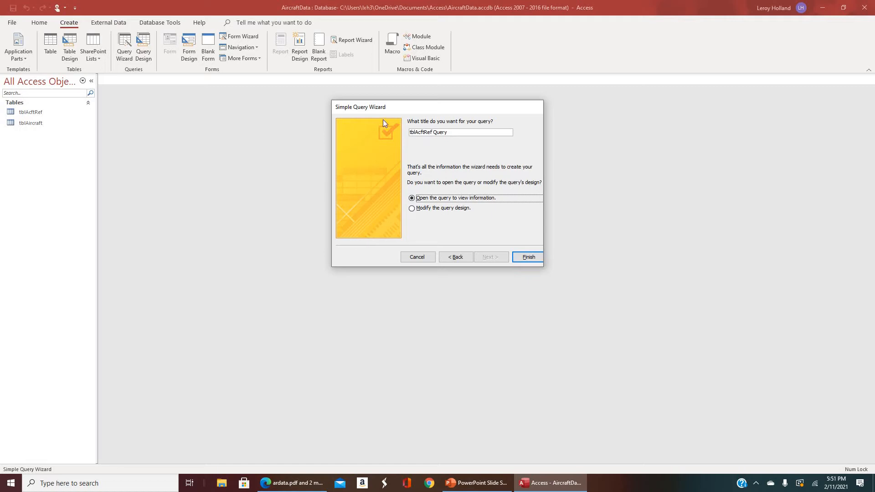
Title the query qryAcftRef and finish the wizard so that the query opens to view its information.
click(416, 133)
text(q)
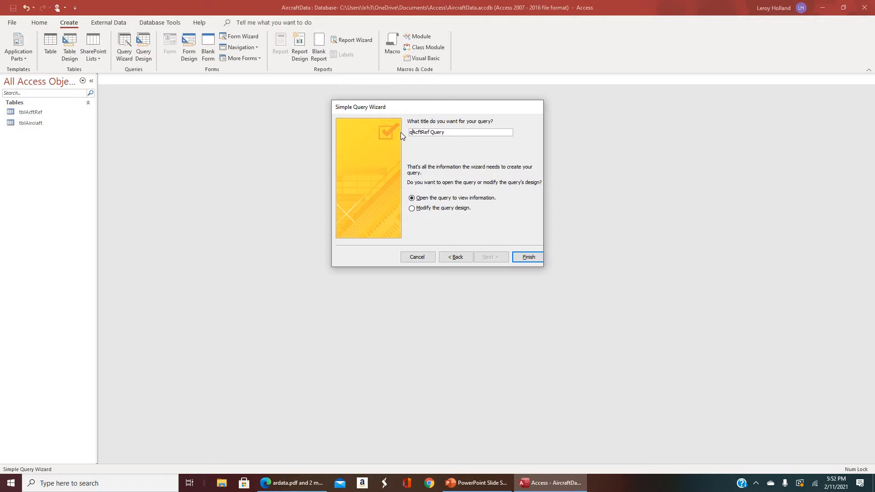
text(ry)
key(BackSpace)
key(BackSpace)
key(BackSpace)
key(BackSpace)
click(528, 257)
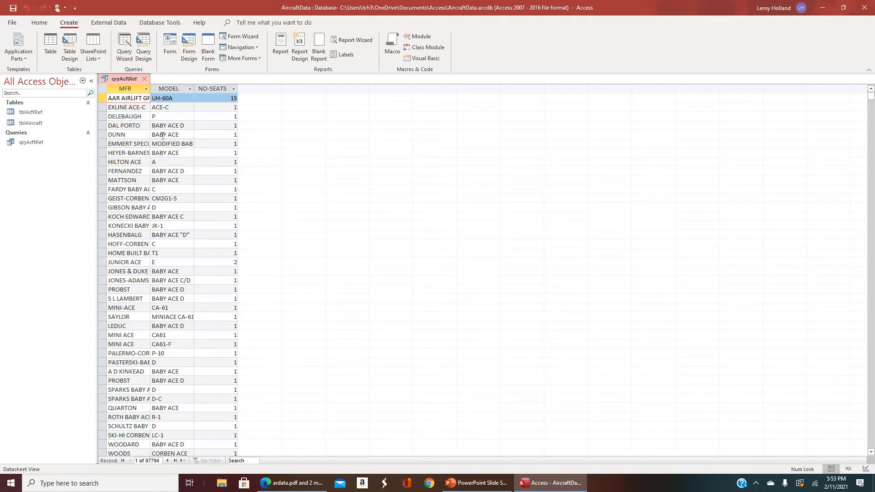
Fit the widths of the MFR, MODEL and NO-SEATS columns to their contents in the query datasheet.
double_click(151, 89)
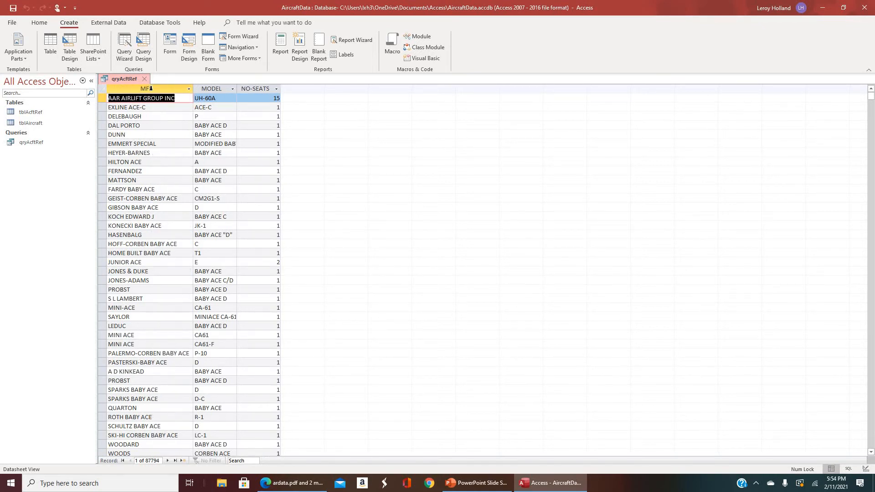
scroll(151, 219, down, 10)
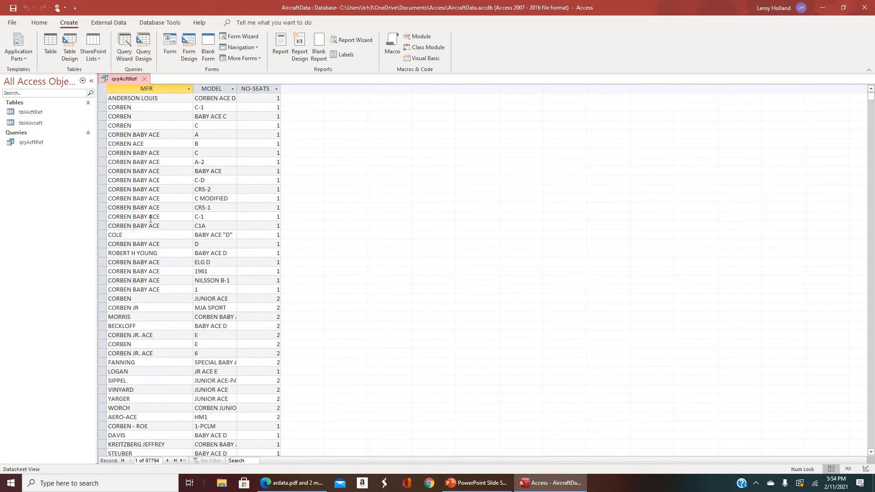
scroll(150, 219, down, 15)
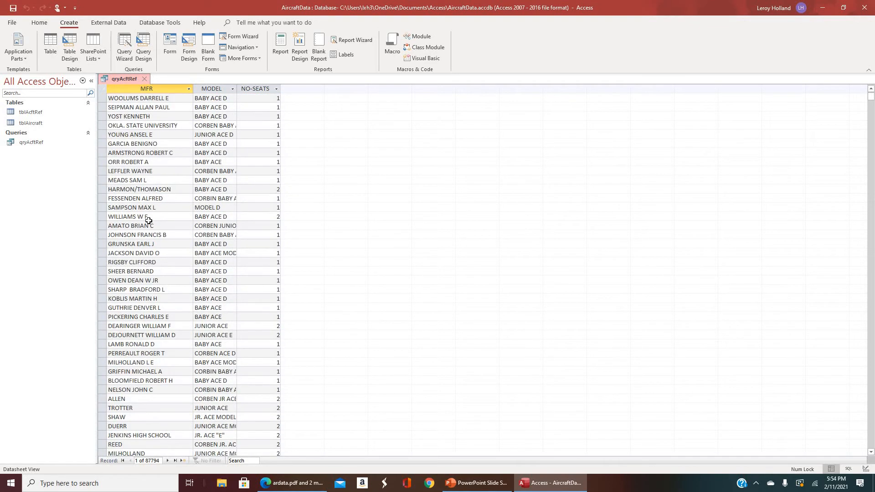
scroll(148, 221, down, 20)
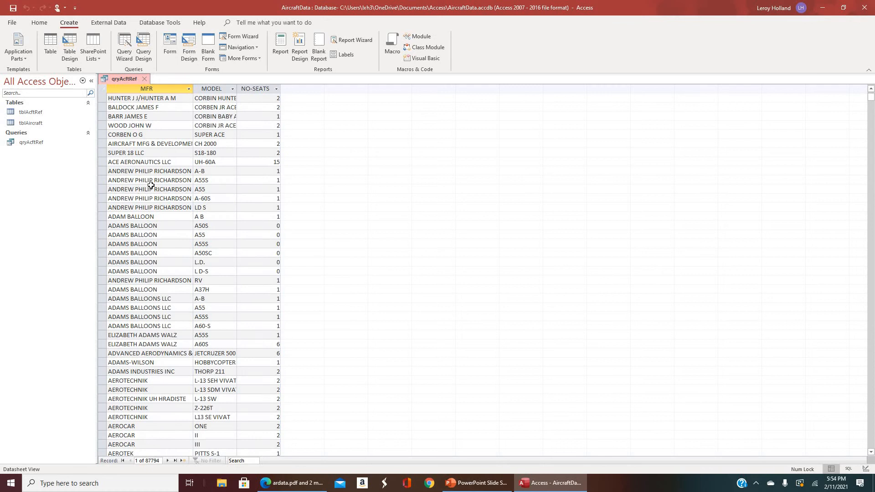
double_click(193, 89)
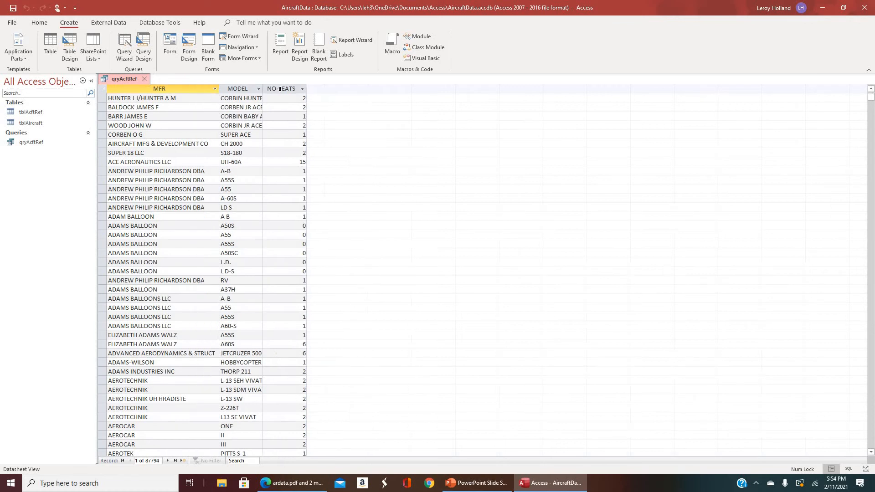
double_click(263, 88)
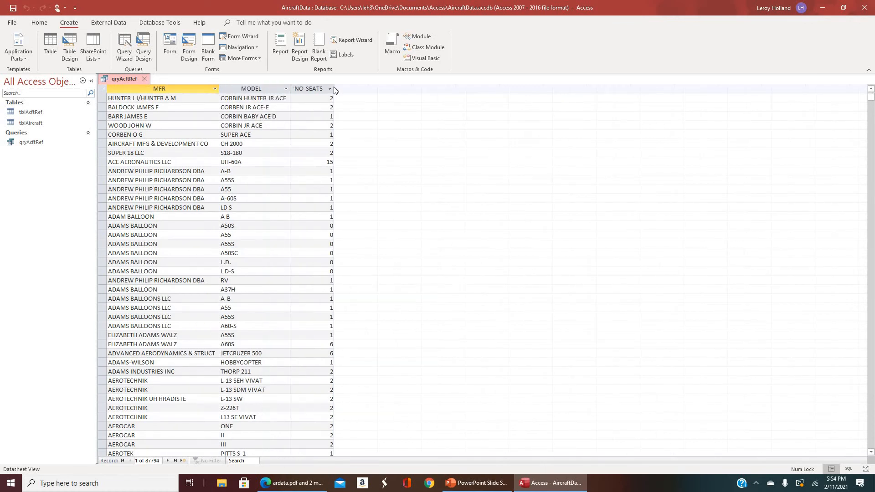
double_click(335, 88)
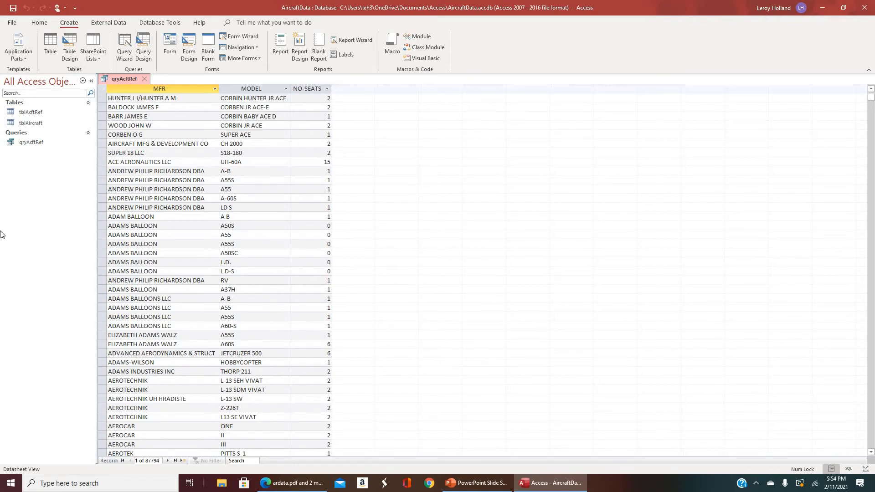
Sort the query records by the MFR column in ascending order, trying the descending order as well.
click(843, 7)
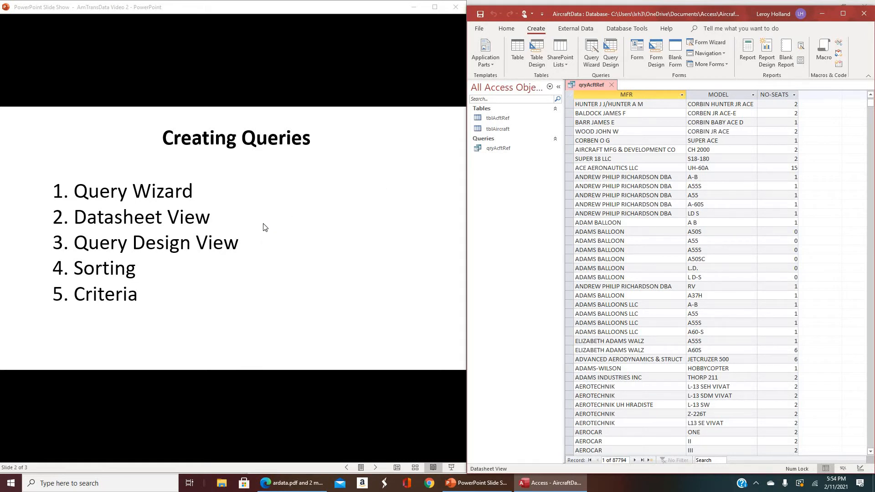
click(657, 95)
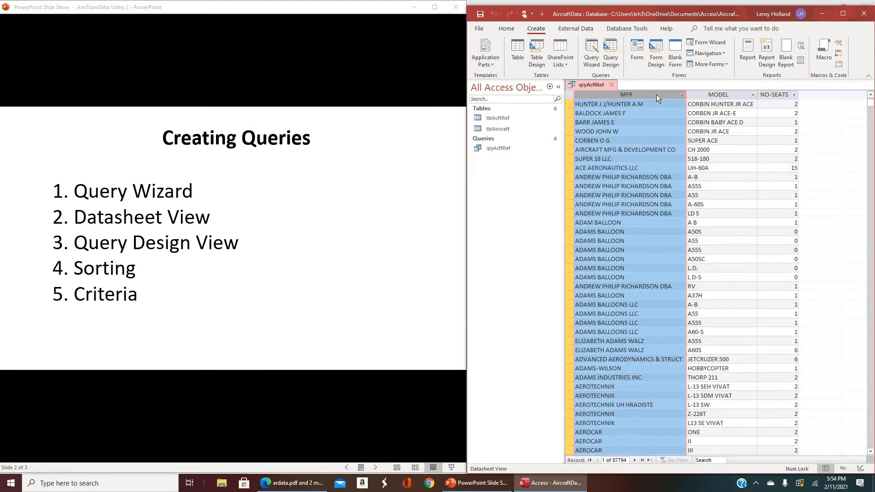
click(507, 29)
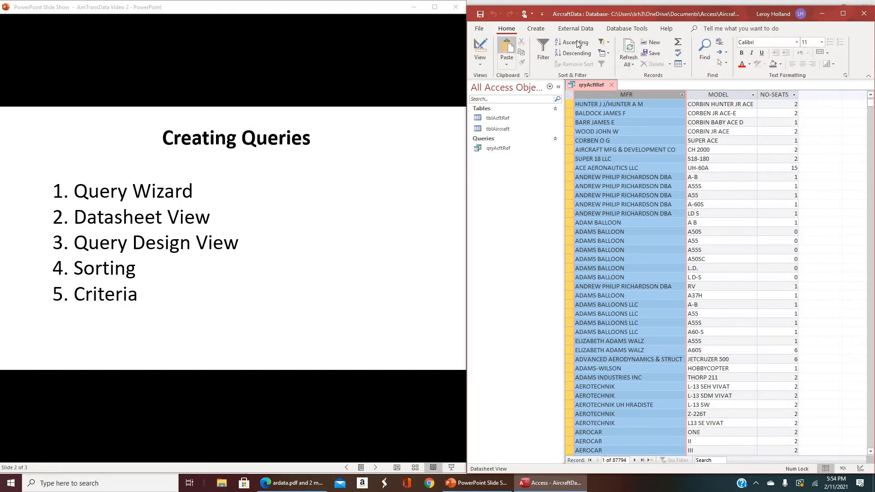
click(842, 14)
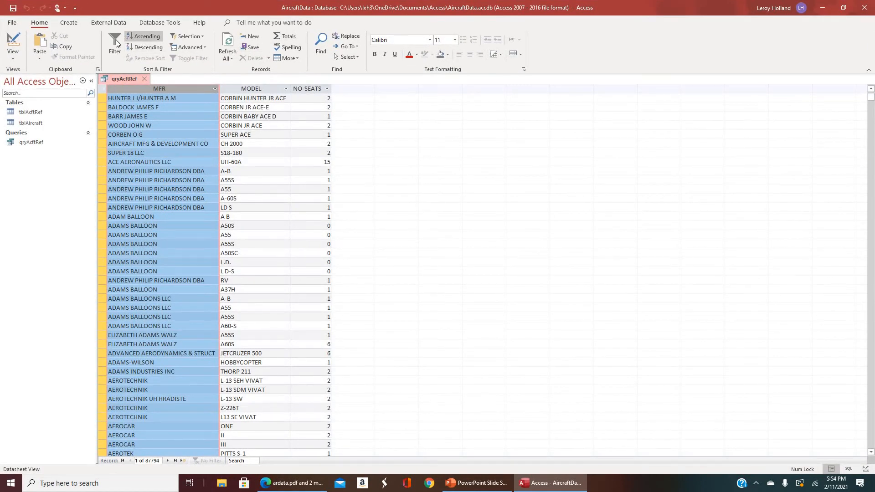
click(142, 37)
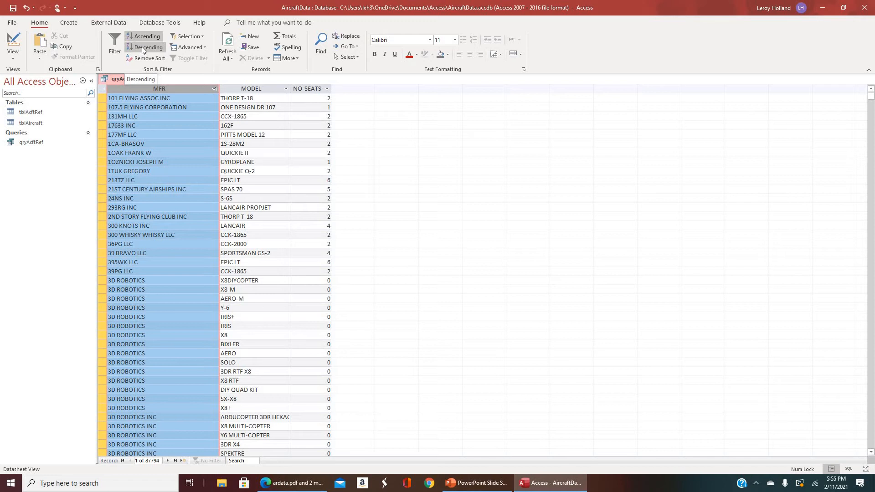
click(142, 47)
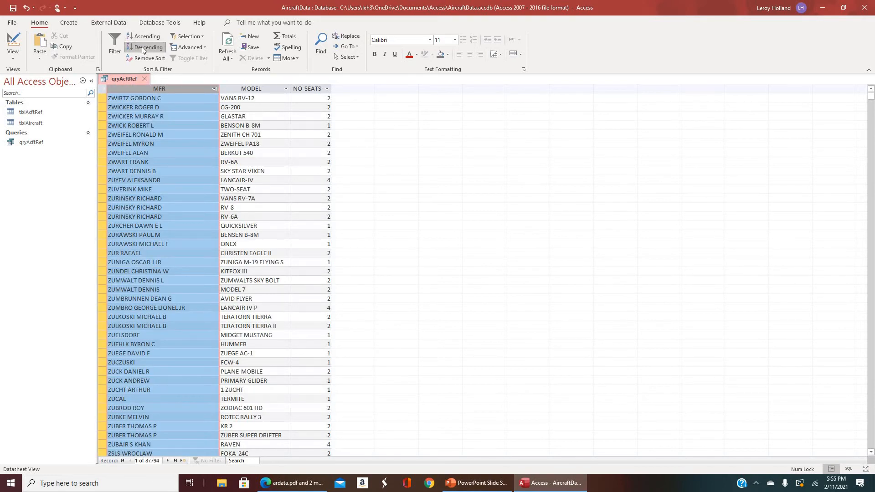
click(152, 36)
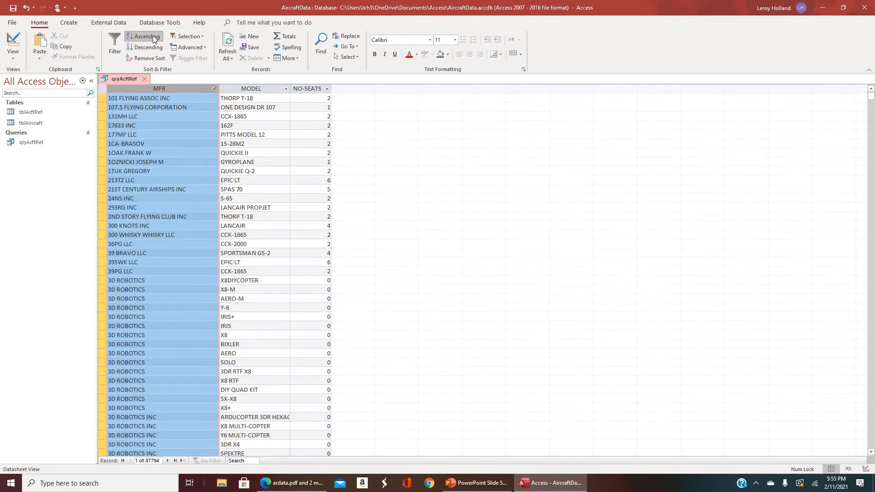
Remove the sort from the query datasheet and look through the records in their original order.
click(146, 59)
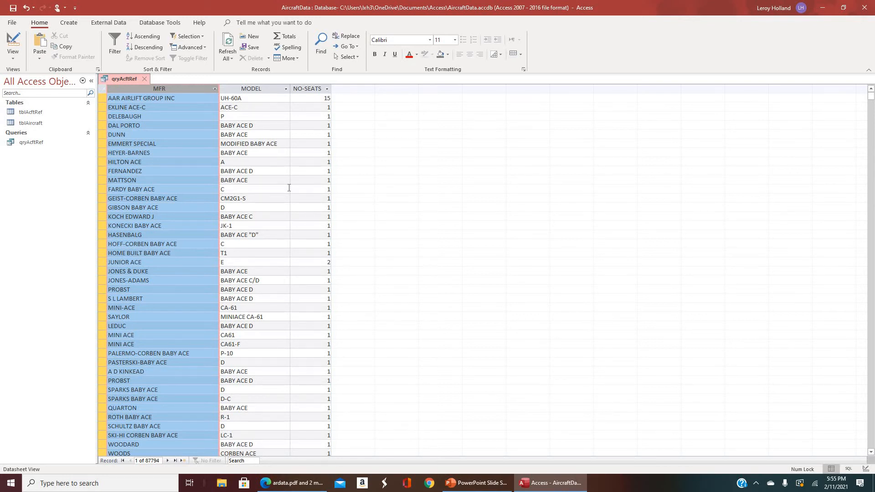
scroll(289, 187, down, 10)
scroll(289, 189, down, 10)
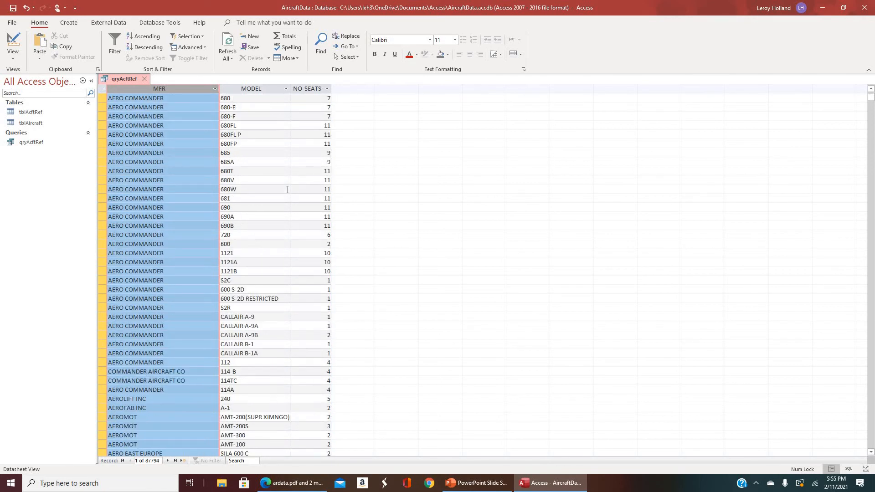
Switch the query to Design View and reposition and enlarge the tblAcftRef field list to show more fields.
scroll(285, 190, up, 20)
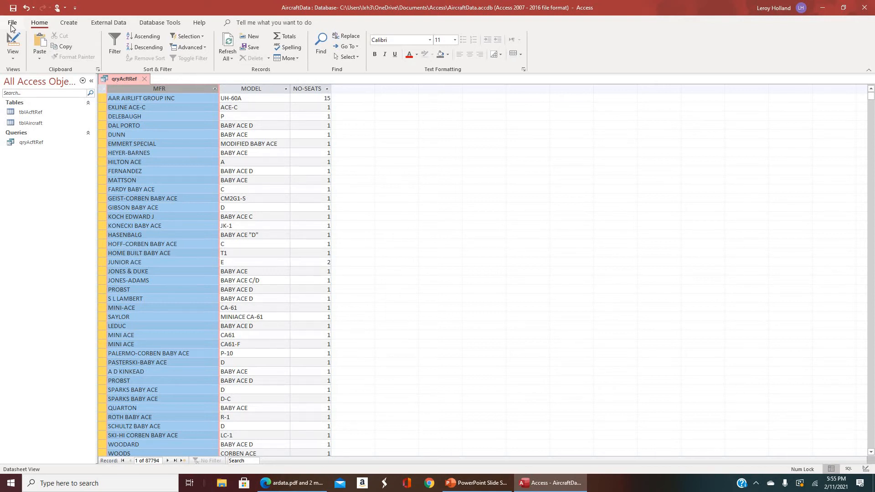
click(16, 56)
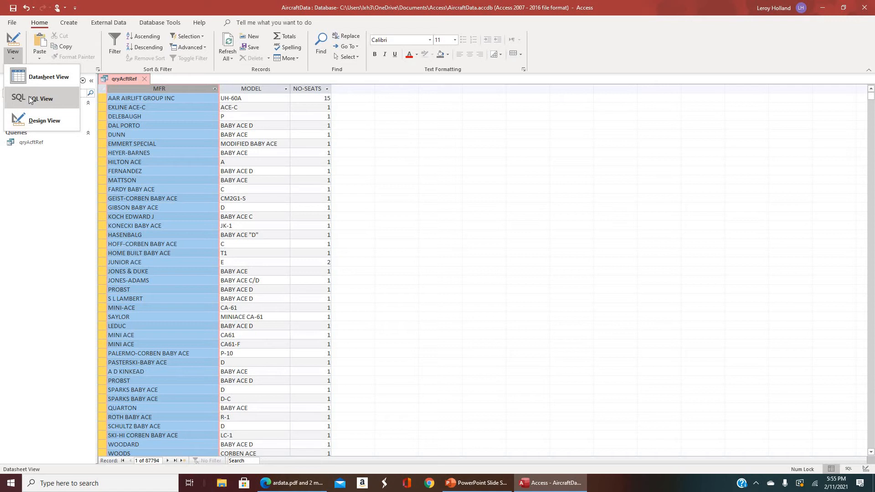
click(34, 120)
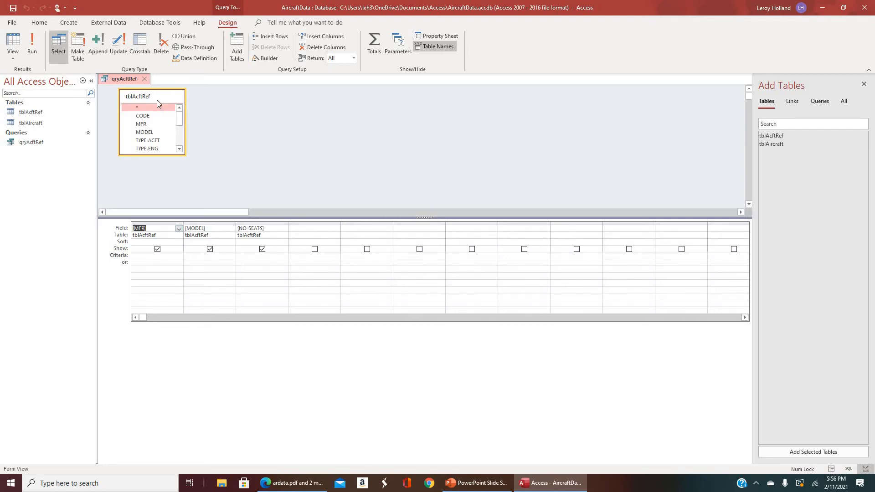
drag(157, 100, 203, 111)
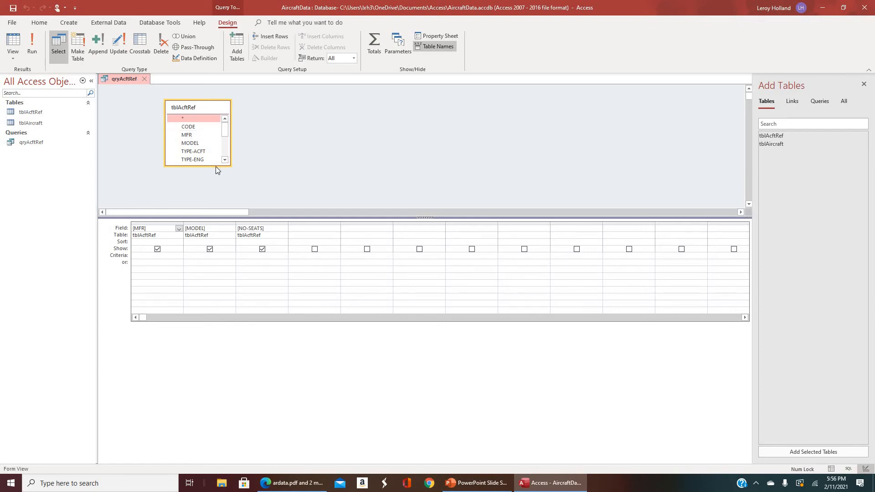
drag(217, 165, 220, 199)
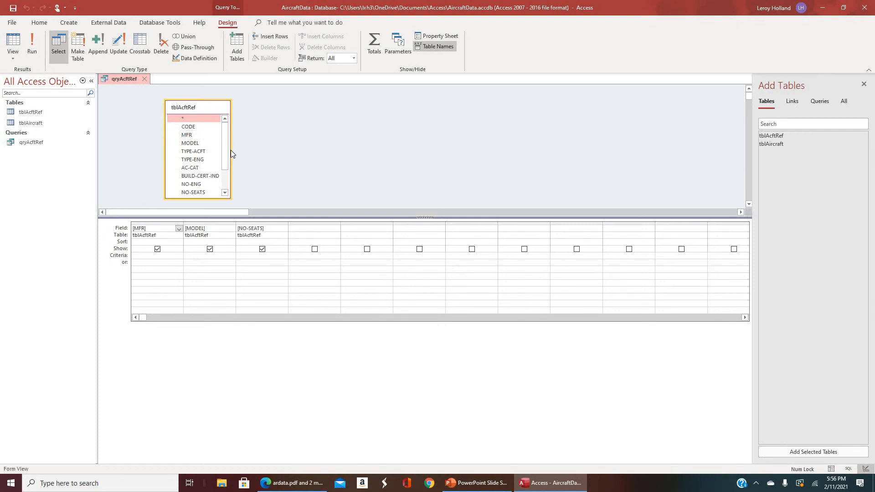
drag(258, 150, 279, 151)
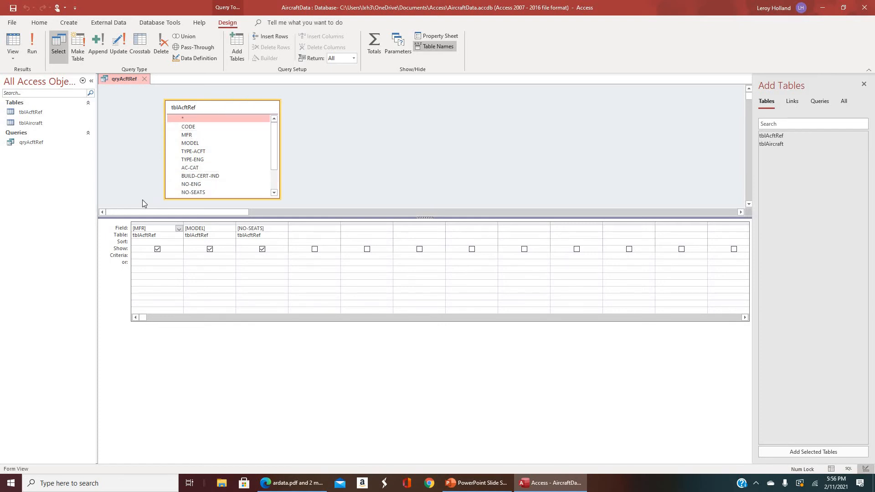
Set the sort order of both the MFR and MODEL fields to Ascending in the query design grid.
click(179, 229)
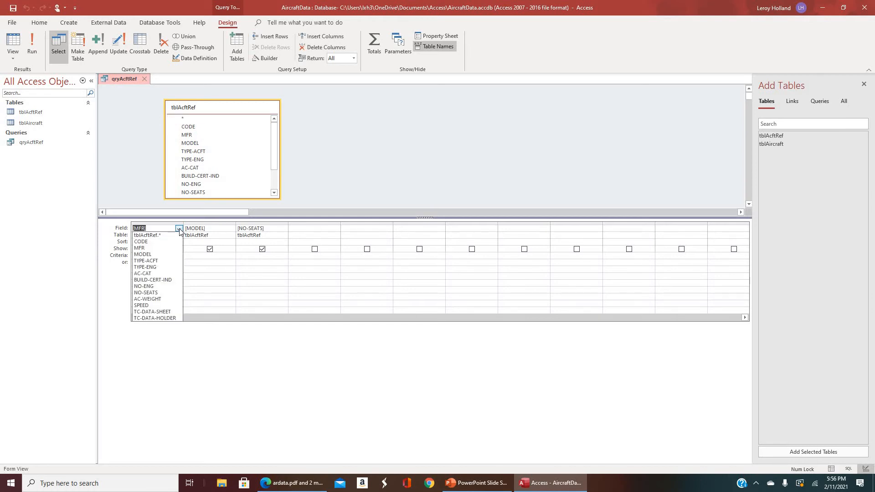
click(179, 229)
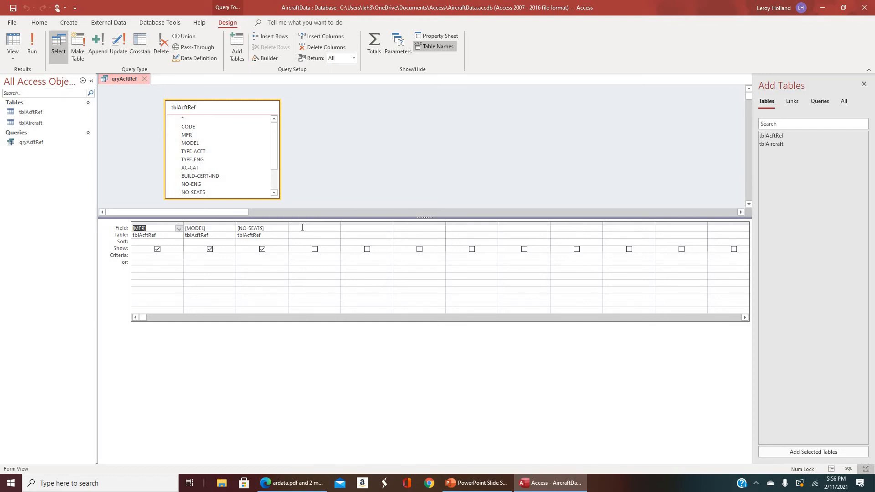
click(163, 243)
click(179, 243)
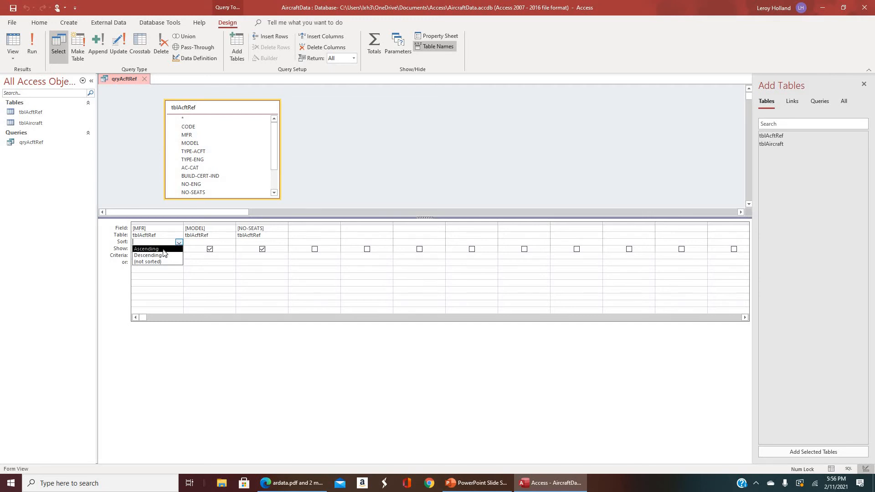
click(163, 251)
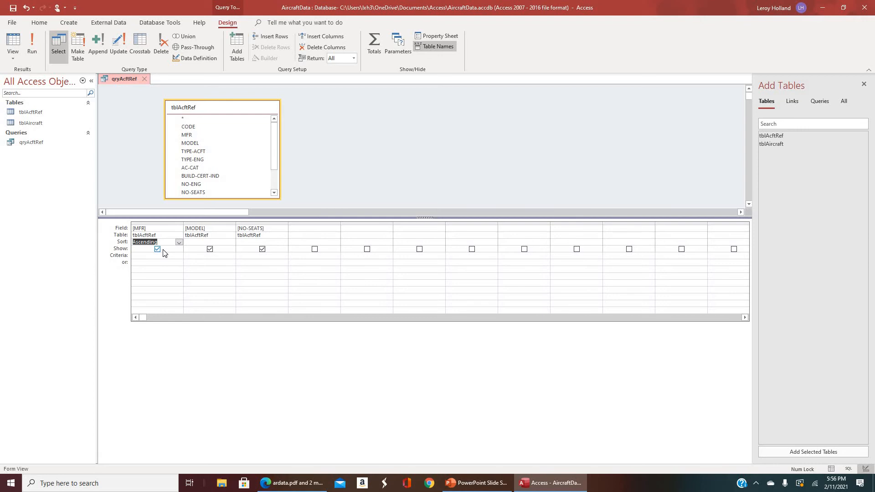
click(231, 244)
click(231, 244)
click(223, 298)
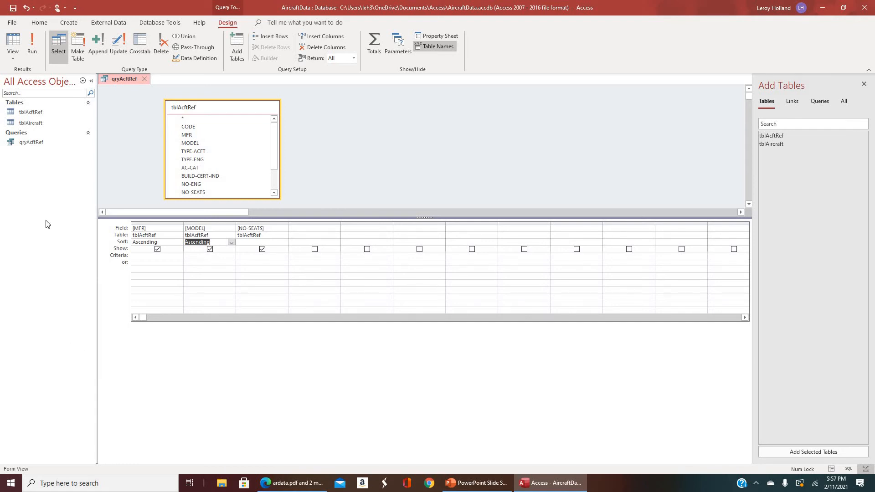
Run the query and fit the widths of the MFR, MODEL and NO-SEATS columns to their contents.
click(31, 43)
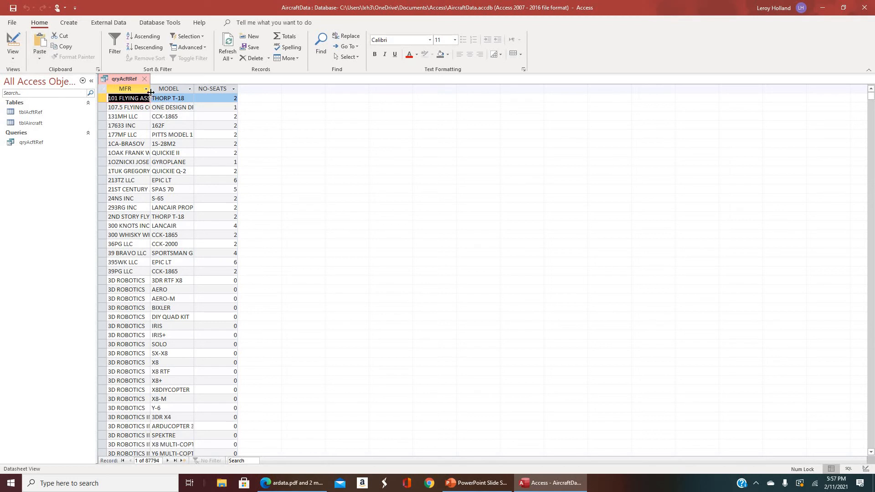
double_click(151, 88)
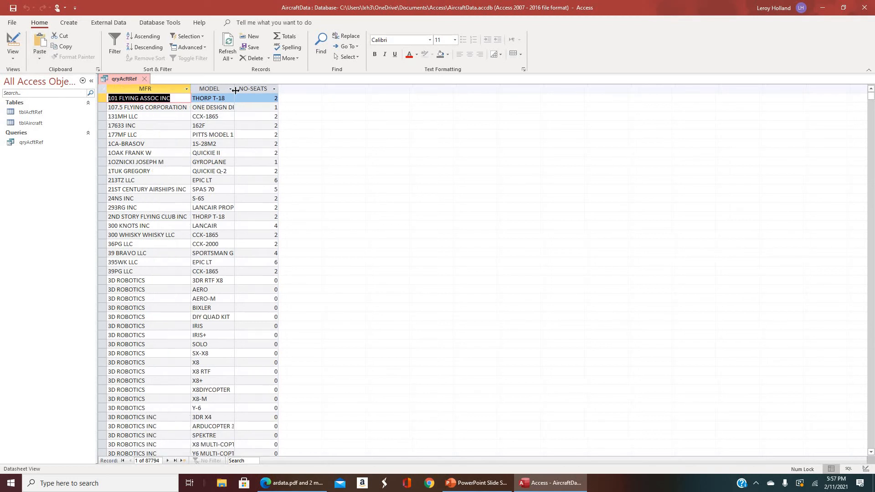
double_click(235, 88)
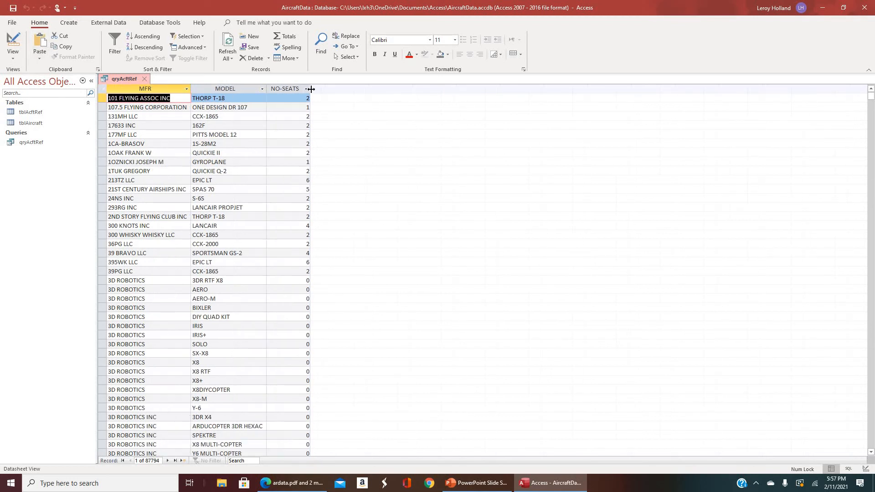
double_click(309, 89)
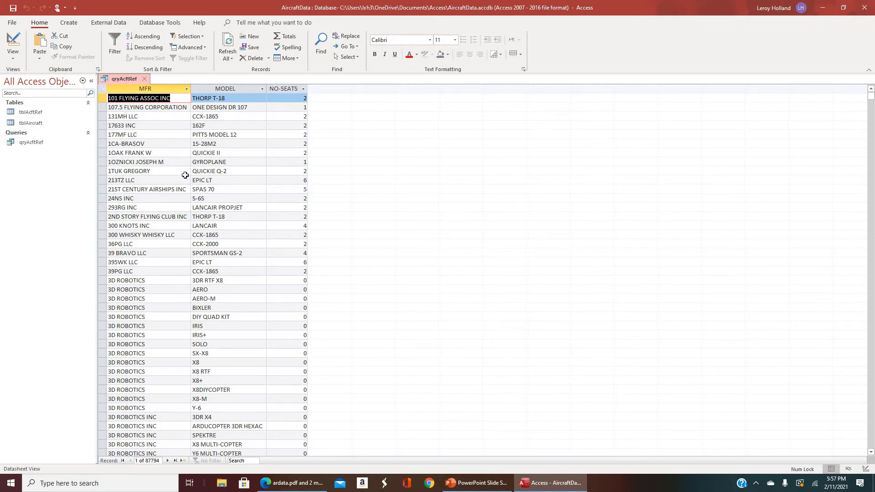
Look through the query records to examine how they are ordered by manufacturer and by model within each manufacturer.
scroll(146, 108, down, 20)
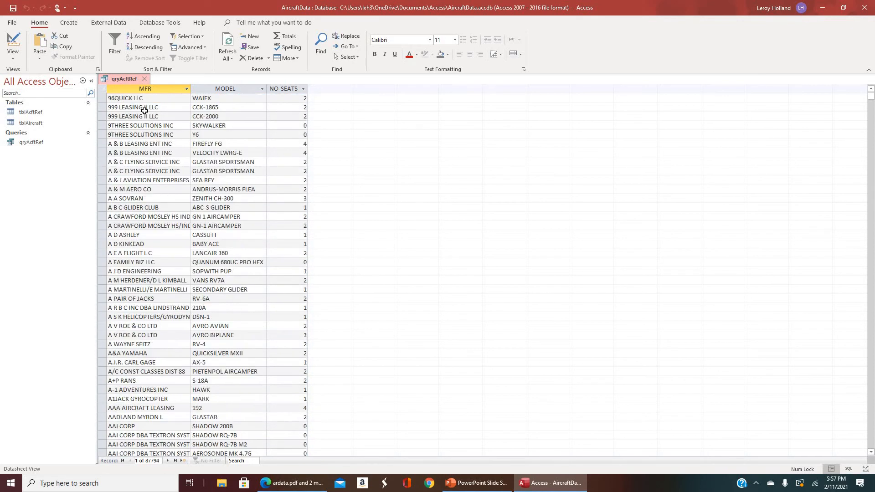
scroll(144, 113, down, 20)
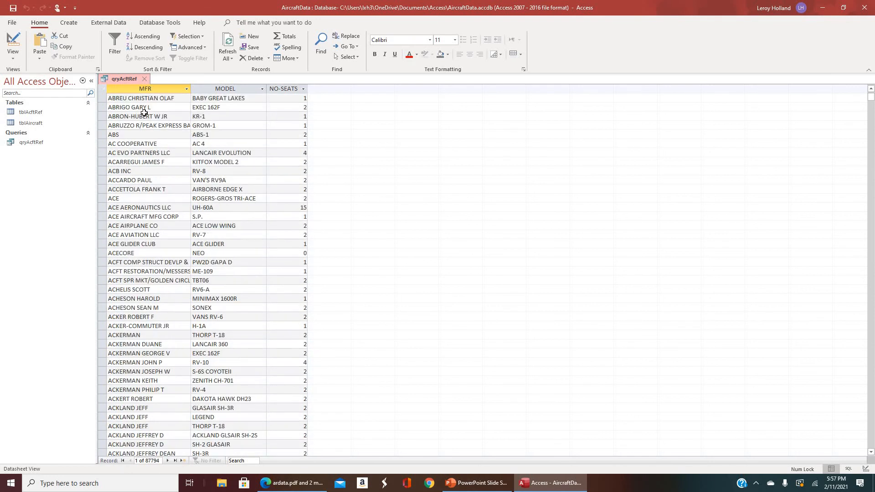
scroll(144, 114, down, 20)
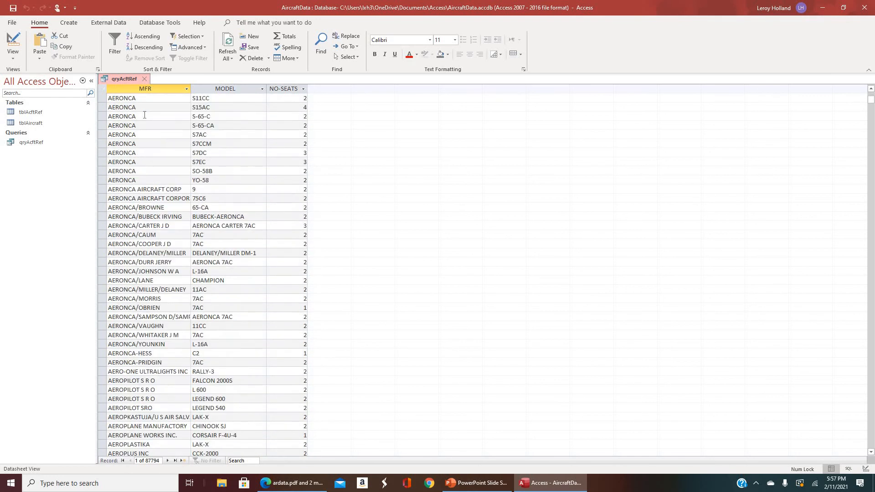
scroll(144, 114, up, 20)
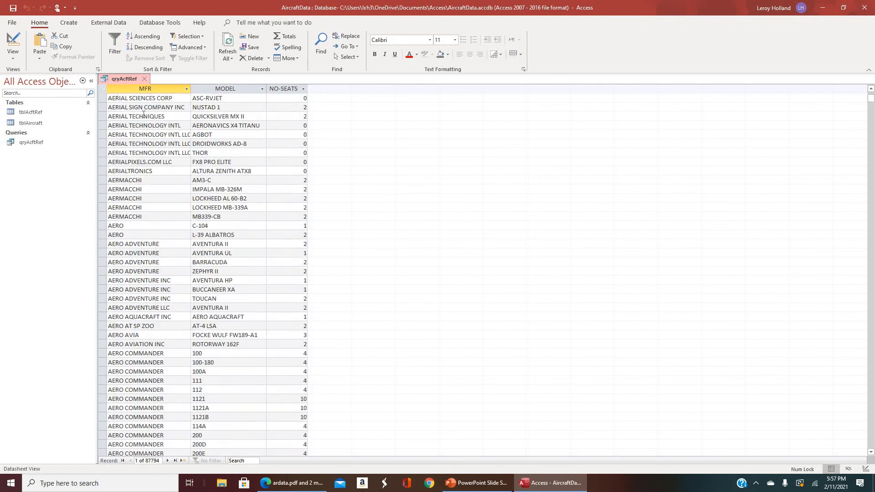
scroll(144, 115, down, 5)
scroll(144, 114, down, 3)
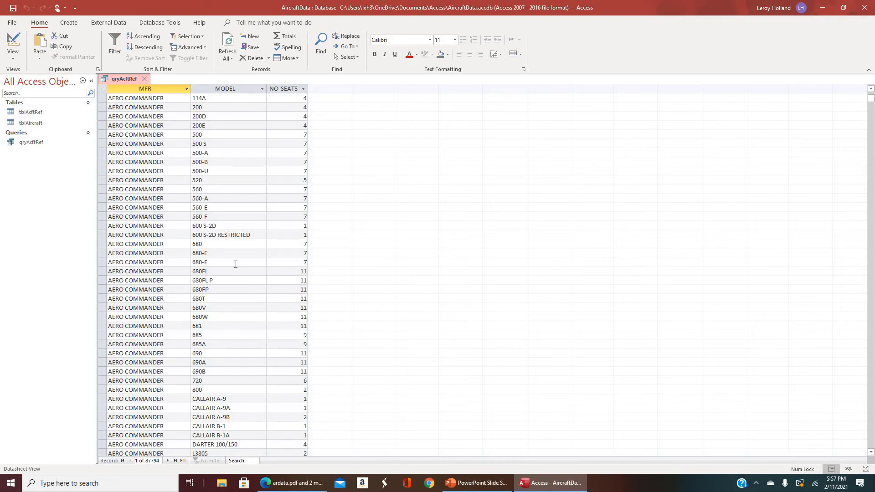
scroll(236, 265, down, 15)
scroll(236, 264, up, 20)
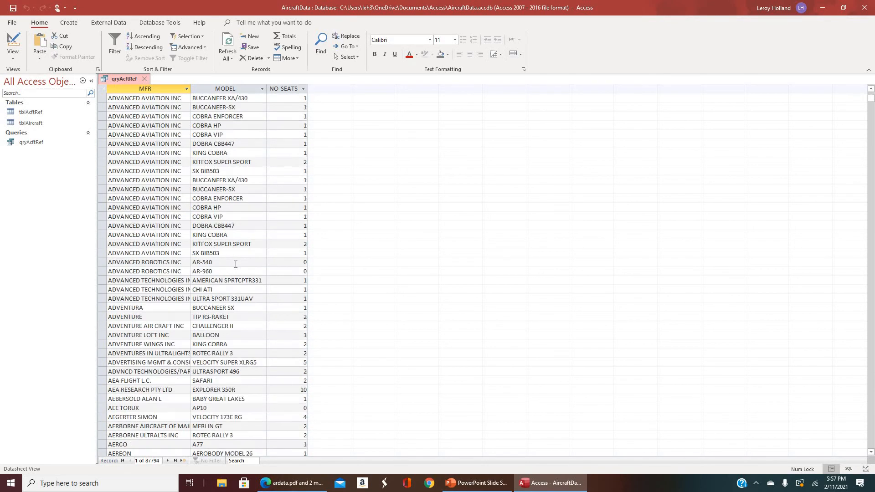
scroll(236, 264, up, 15)
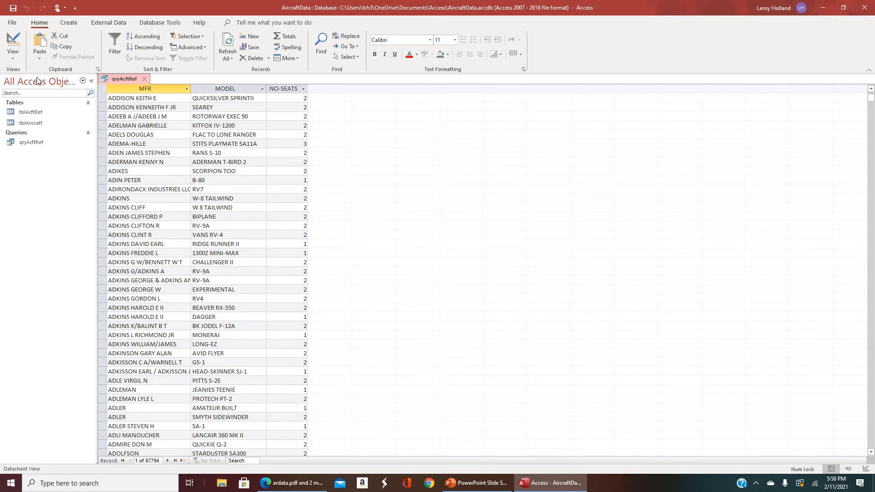
Return to Design View, set the NO-SEATS criterion to 19 and run the query.
click(14, 42)
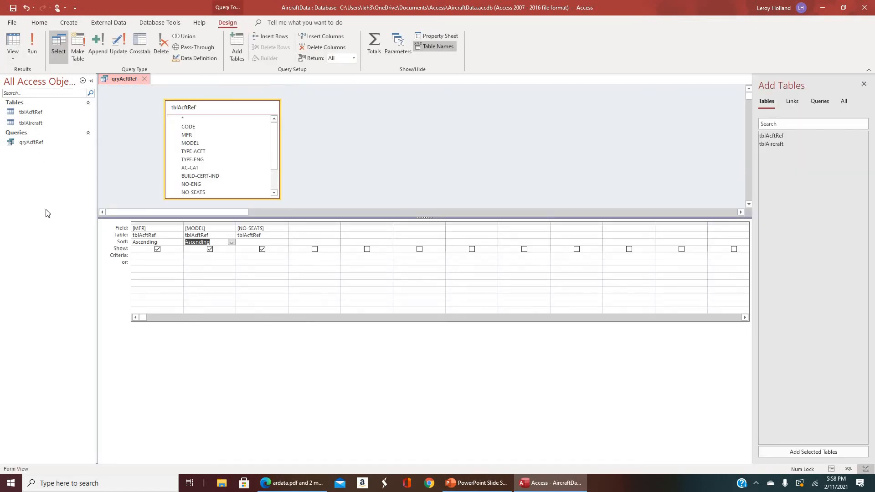
click(245, 256)
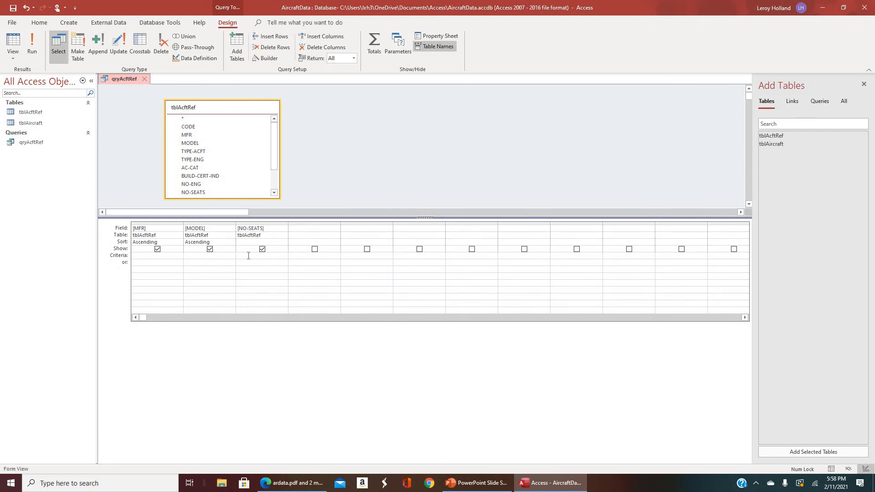
text(19)
click(299, 229)
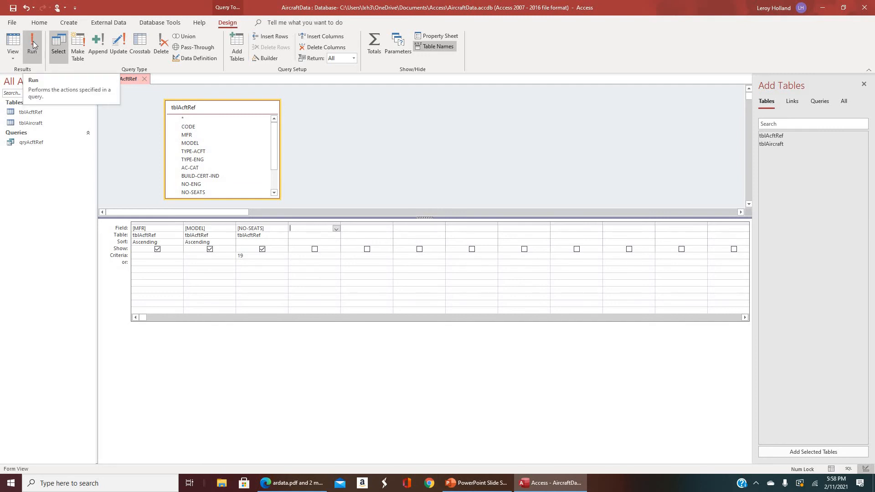
click(33, 46)
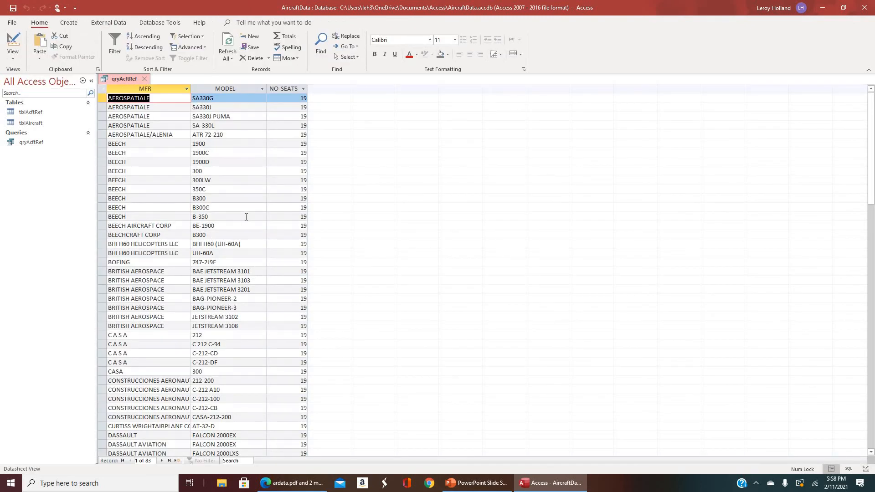
Refit the MFR and MODEL column widths to the filtered records.
scroll(246, 217, down, 20)
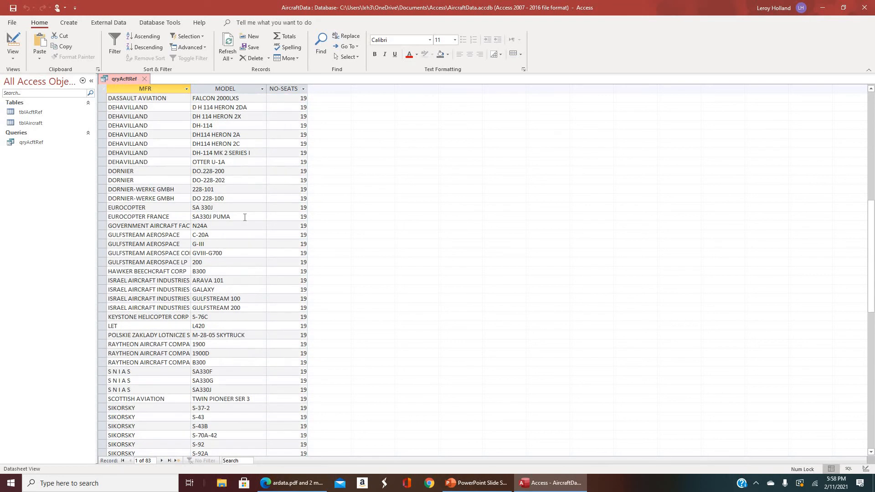
scroll(244, 217, up, 6)
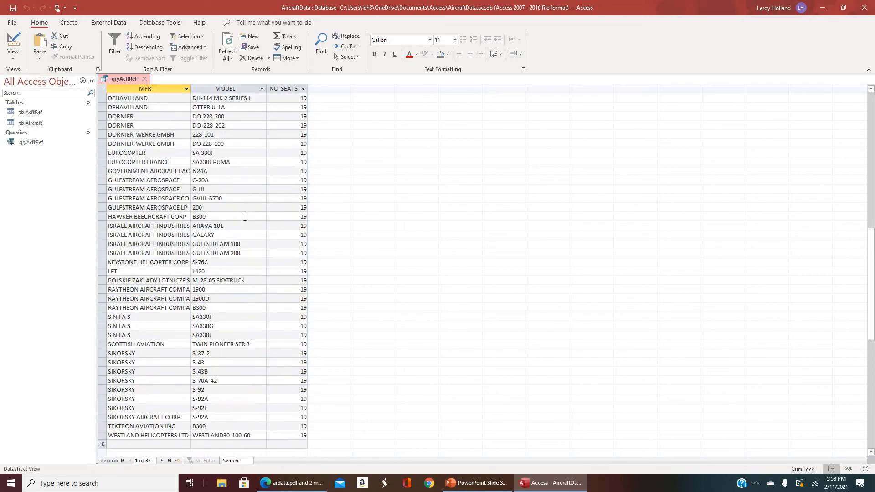
double_click(191, 87)
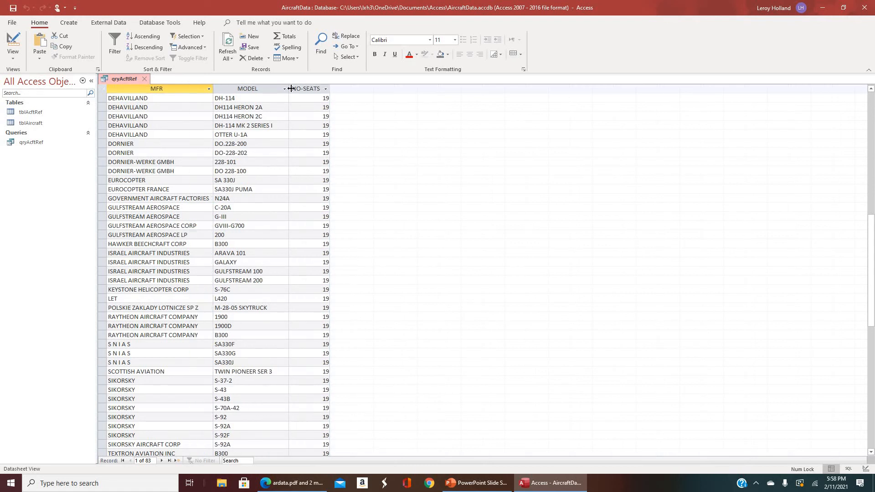
double_click(289, 88)
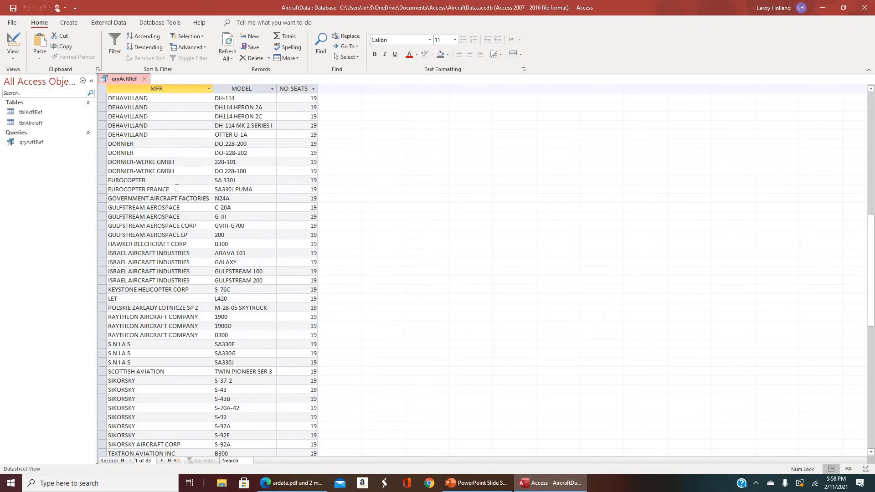
Look through the 19-seat aircraft records and select the record for the BEECH 1900.
scroll(177, 188, up, 4)
scroll(177, 188, up, 5)
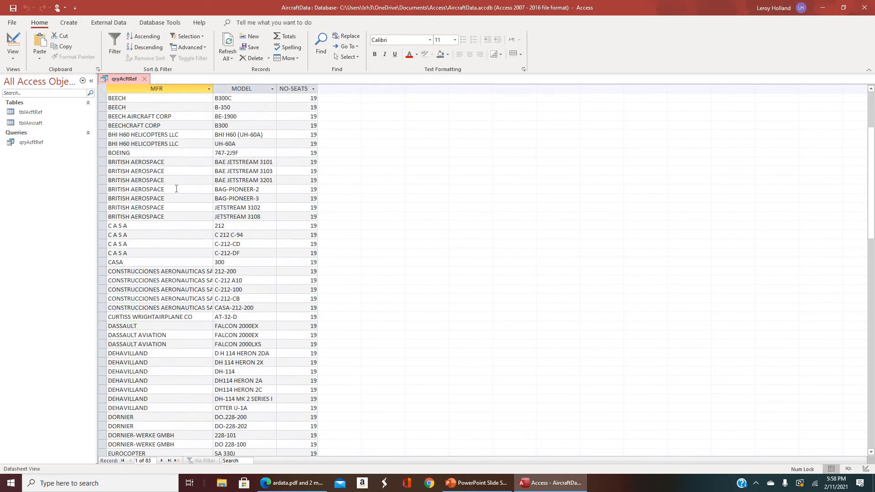
scroll(176, 188, up, 1)
scroll(153, 221, down, 9)
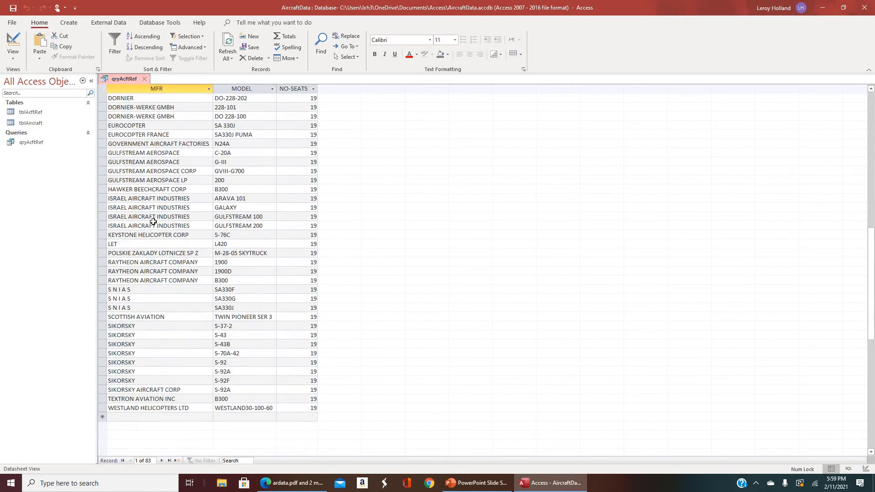
scroll(154, 221, up, 13)
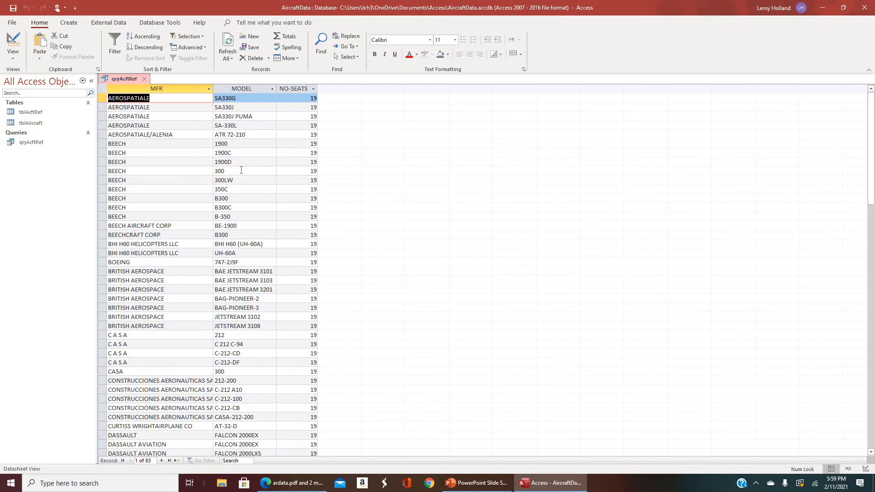
click(102, 143)
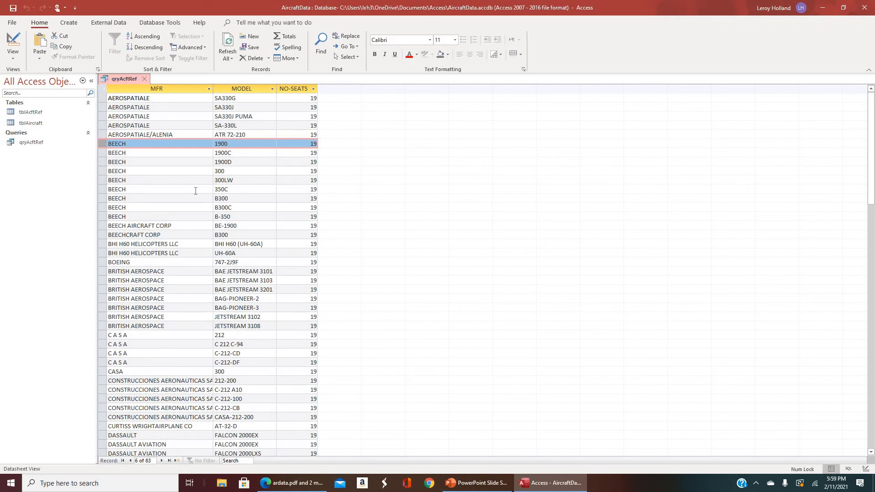
scroll(195, 191, down, 15)
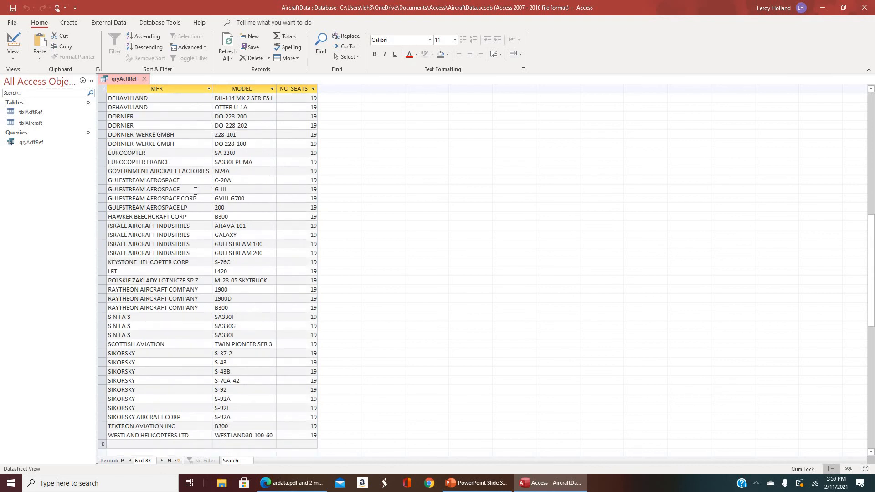
Look through the 19-seat aircraft records, then close and reopen qryAcftRef to review its saved results.
scroll(195, 191, down, 6)
scroll(199, 190, up, 20)
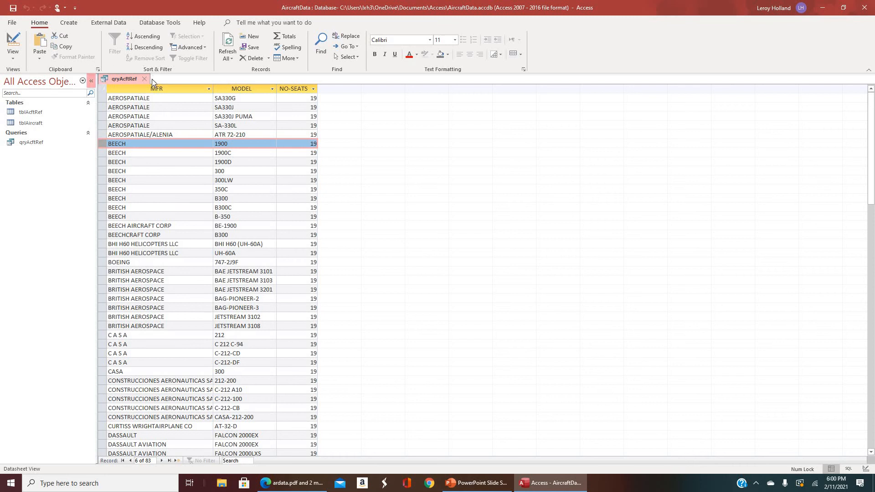
click(146, 79)
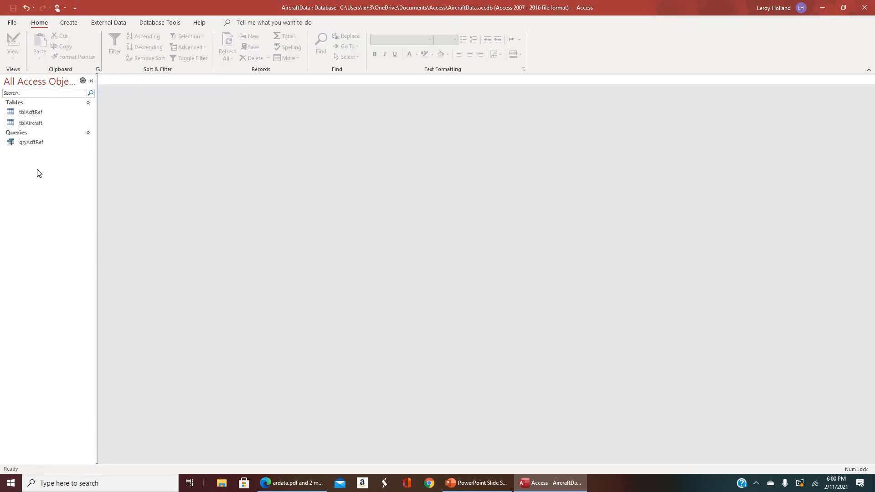
double_click(31, 144)
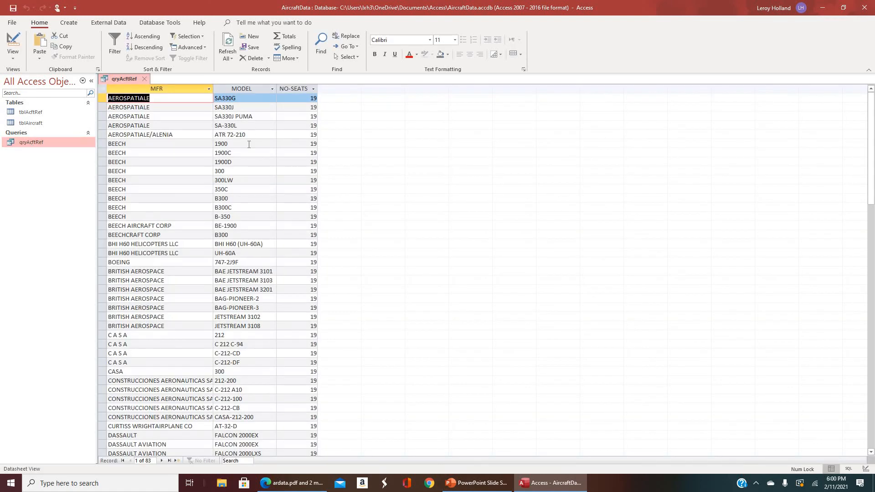
scroll(255, 235, down, 20)
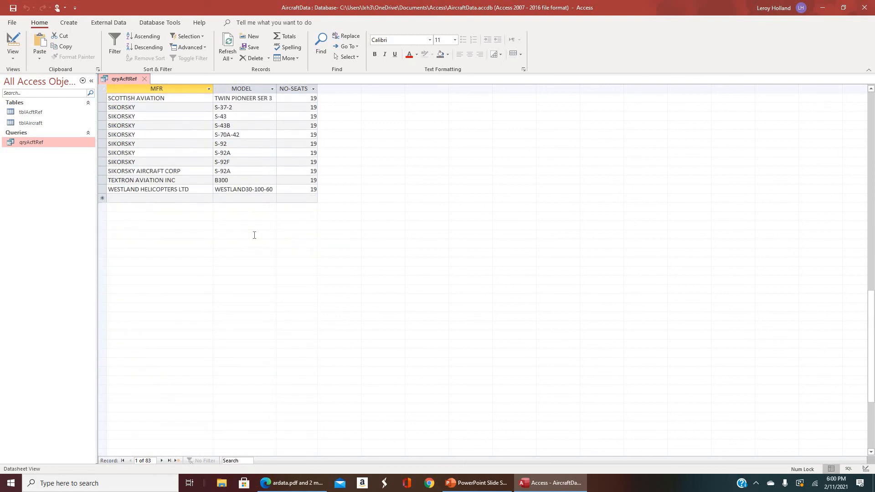
scroll(254, 236, up, 20)
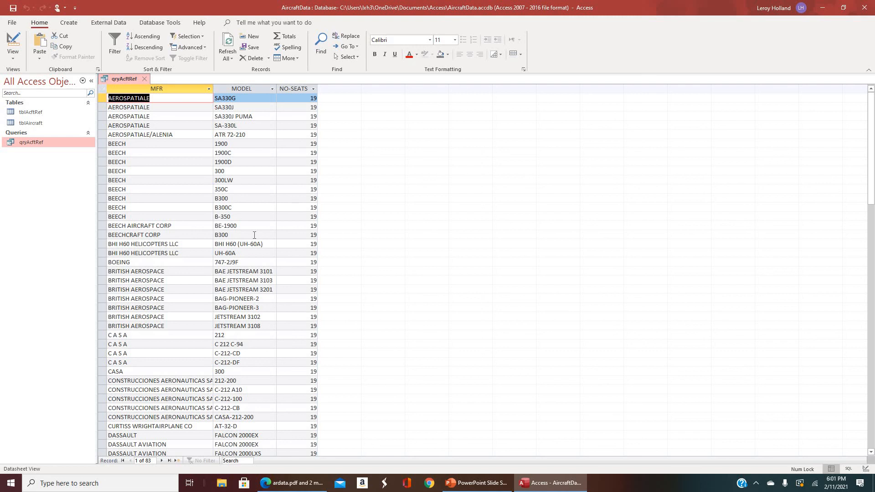
Close qryAcftRef, start a new query in Design View and add tblAcftRef, enlarging its field list down to NO-SEATS.
click(72, 24)
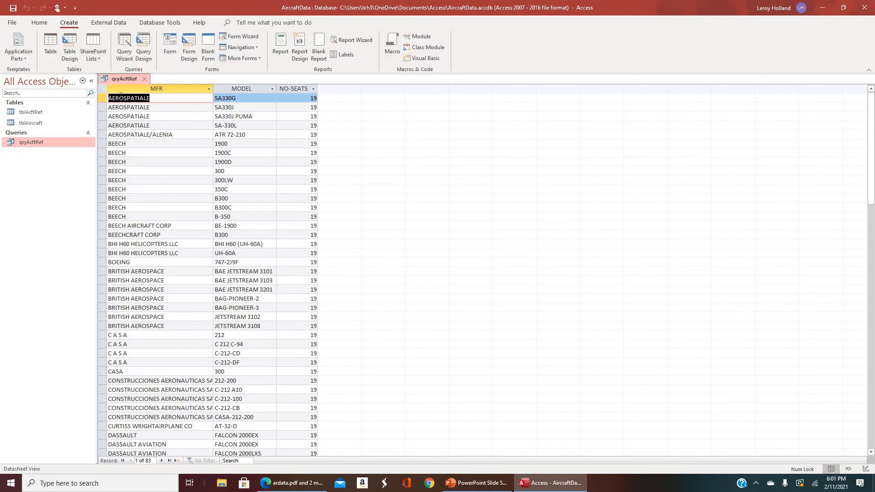
click(145, 78)
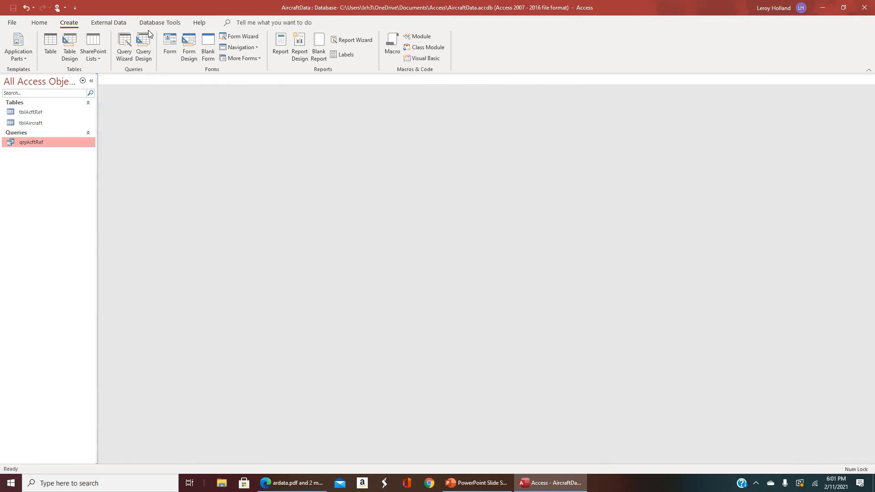
click(145, 43)
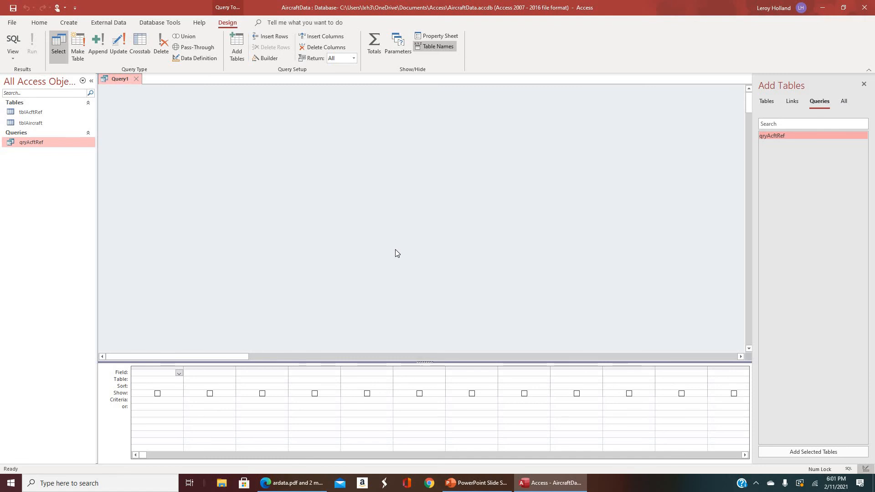
double_click(35, 111)
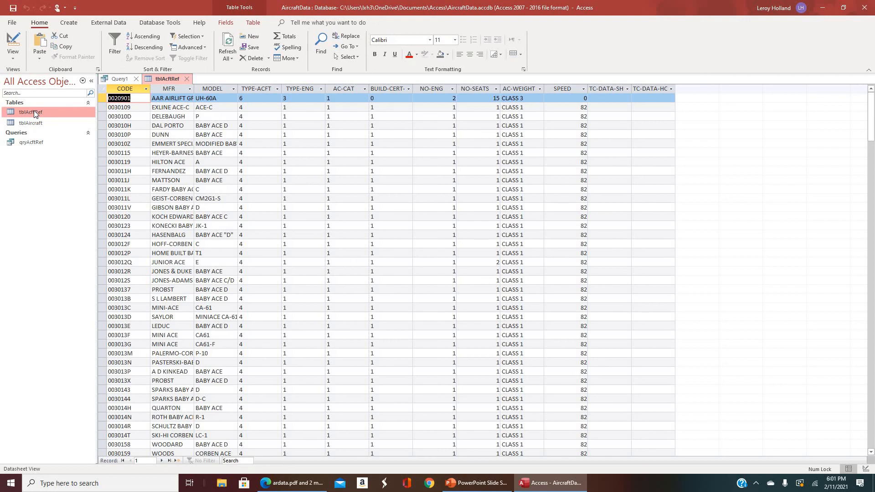
click(186, 79)
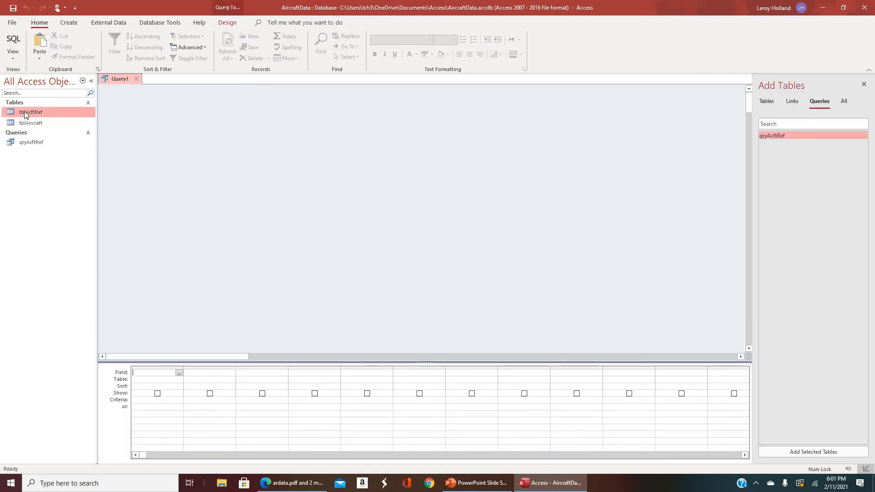
drag(24, 111, 179, 132)
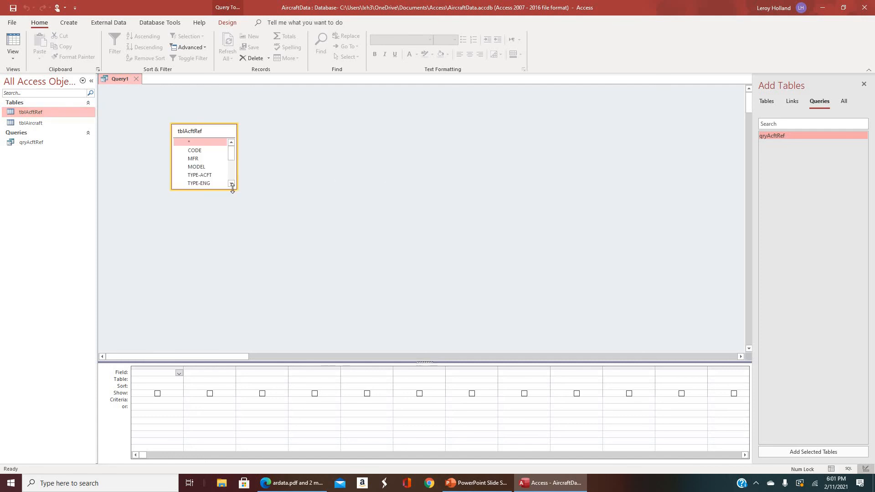
drag(232, 189, 297, 221)
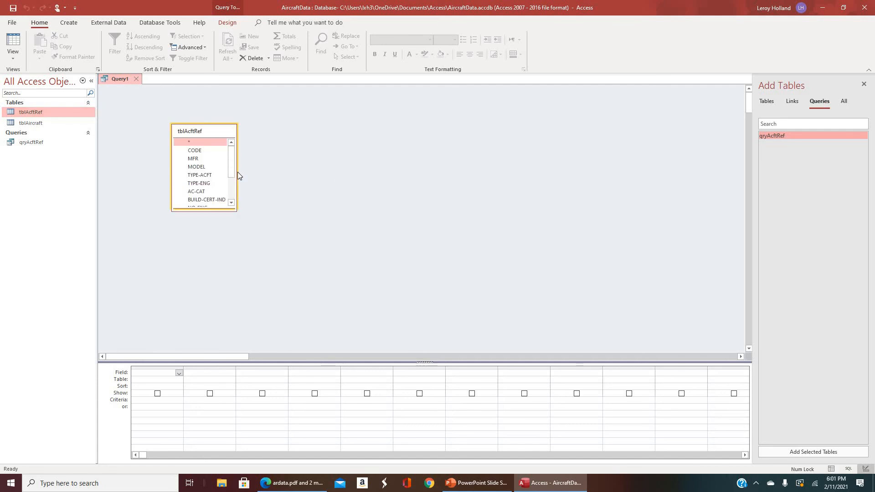
Add the MFR, MODEL and NO-SEATS fields from tblAcftRef to the query grid.
double_click(200, 161)
double_click(200, 168)
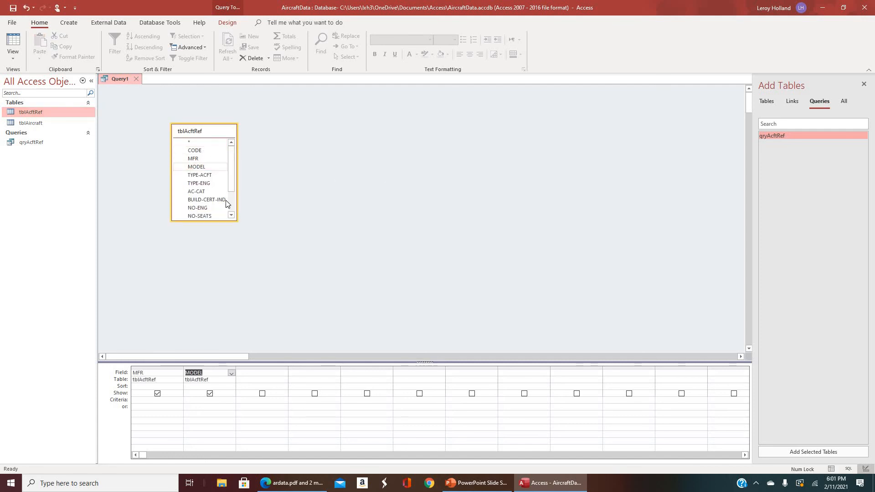
click(206, 216)
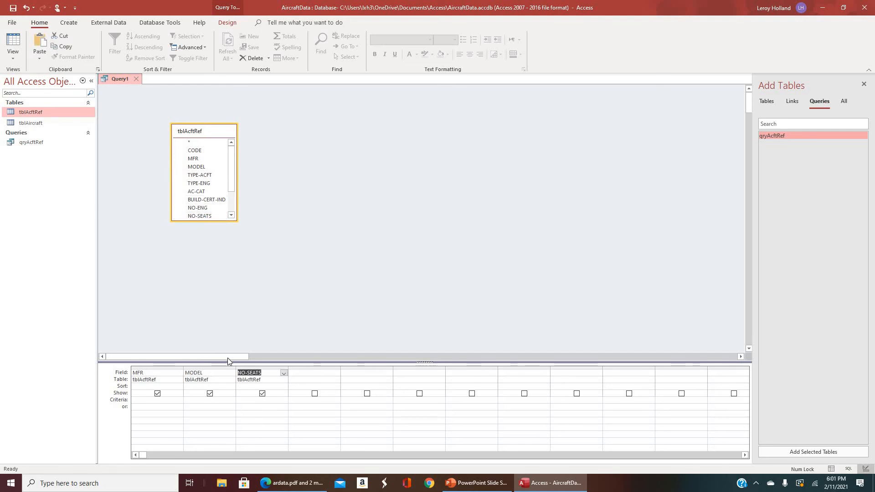
Set the sort order of both the MFR and MODEL fields to Ascending.
click(179, 387)
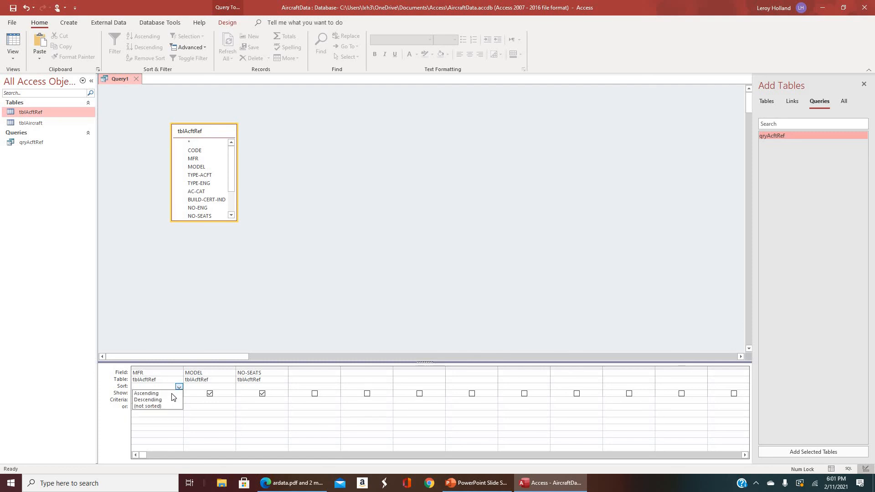
click(148, 393)
click(232, 388)
click(232, 388)
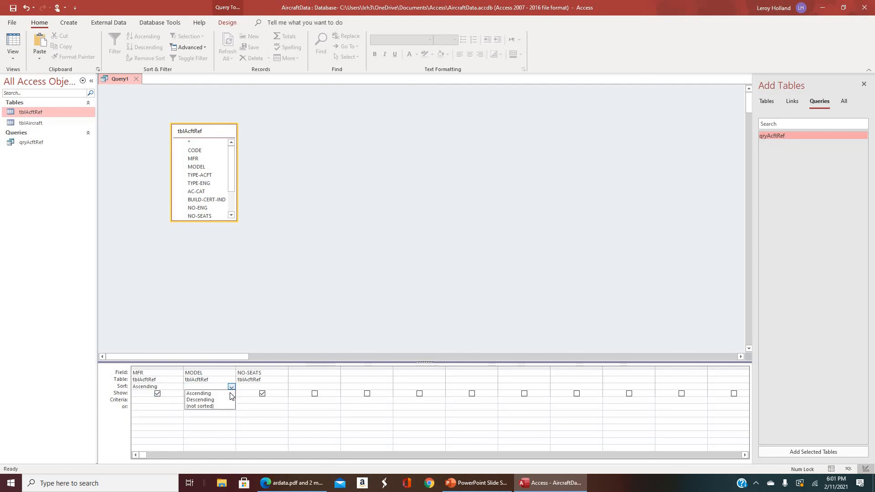
click(232, 393)
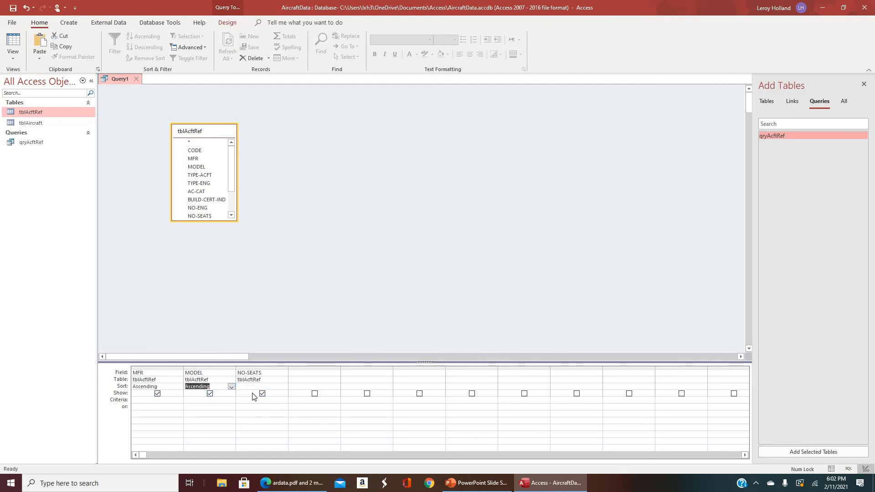
Set the NO-SEATS criterion to 19, run the query and look through the resulting records.
click(253, 399)
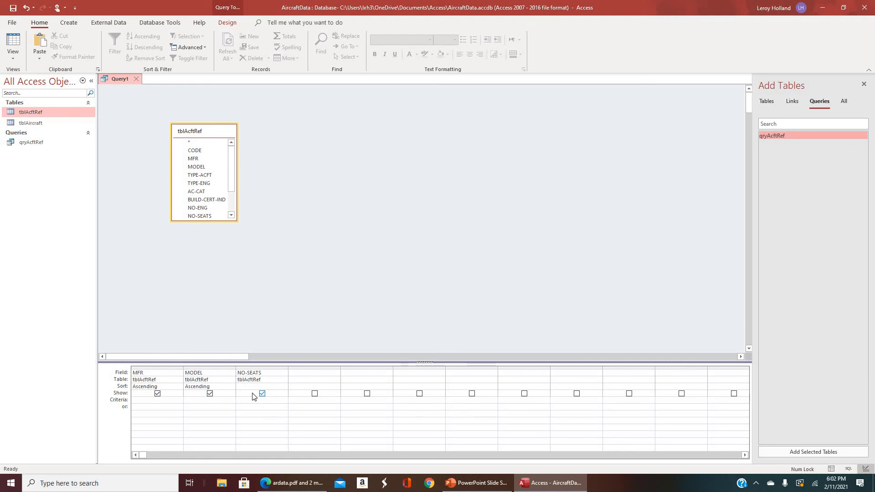
text(19)
click(14, 44)
scroll(187, 209, down, 1)
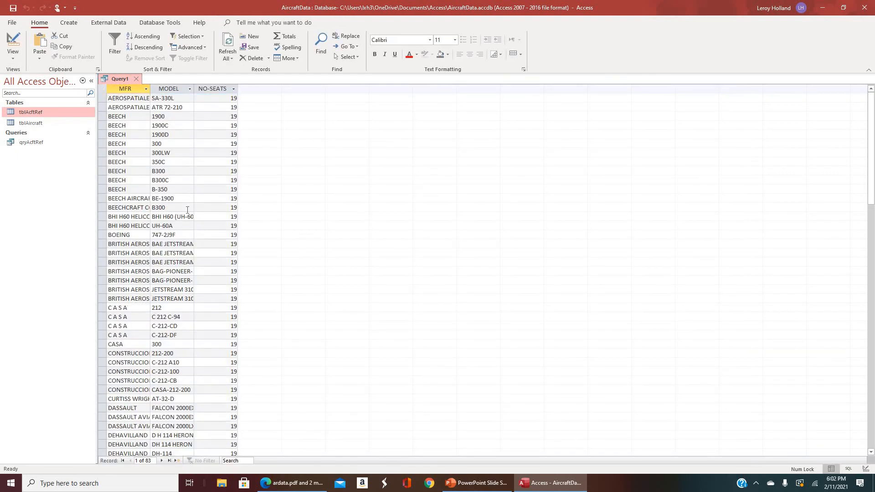
scroll(186, 210, down, 13)
scroll(182, 164, up, 16)
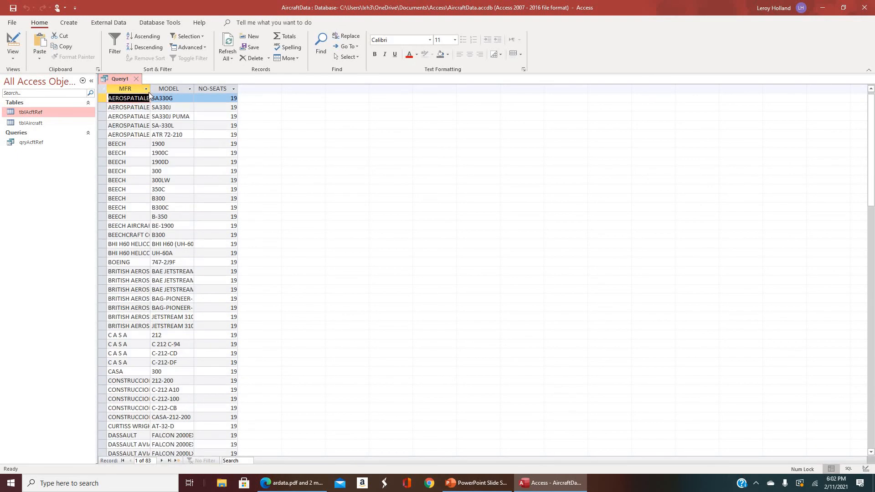
Fit the MFR, MODEL and NO-SEATS column widths to their contents and select the BEECH 1900C record.
double_click(150, 90)
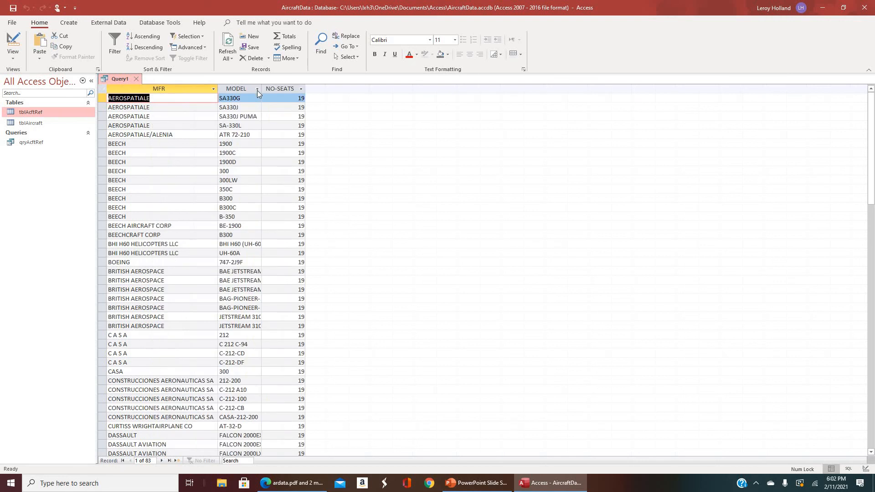
double_click(262, 89)
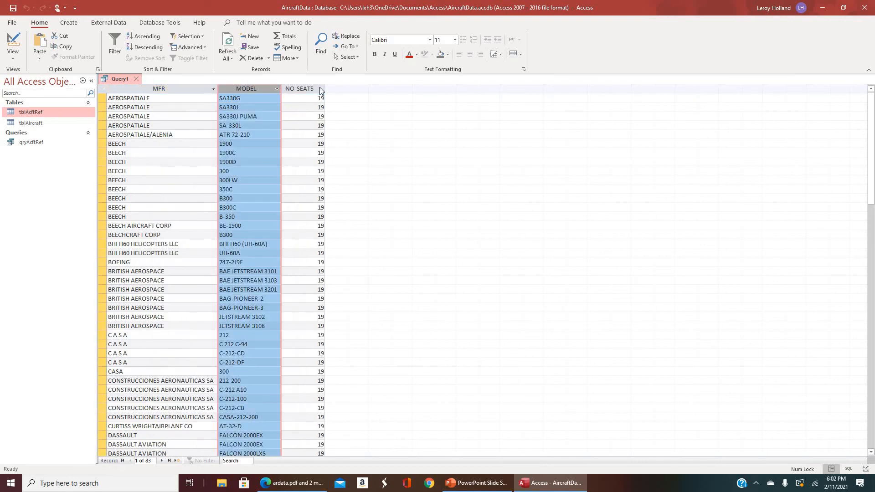
double_click(325, 88)
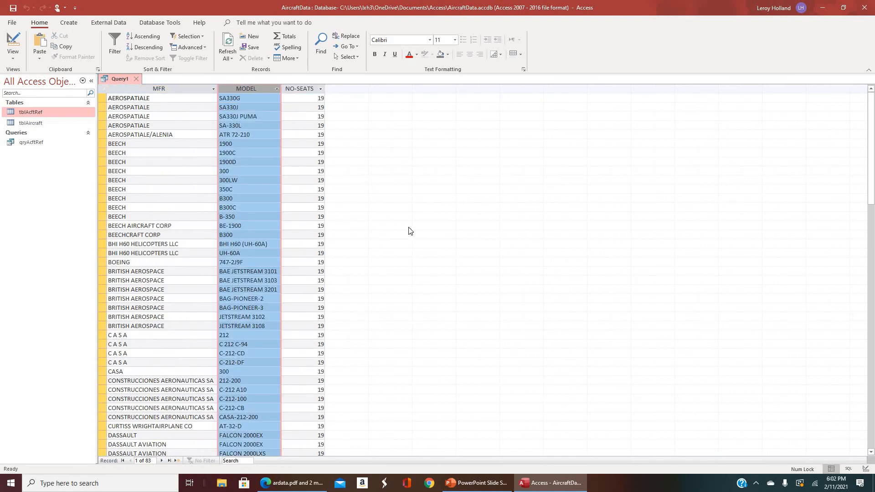
click(263, 156)
click(103, 153)
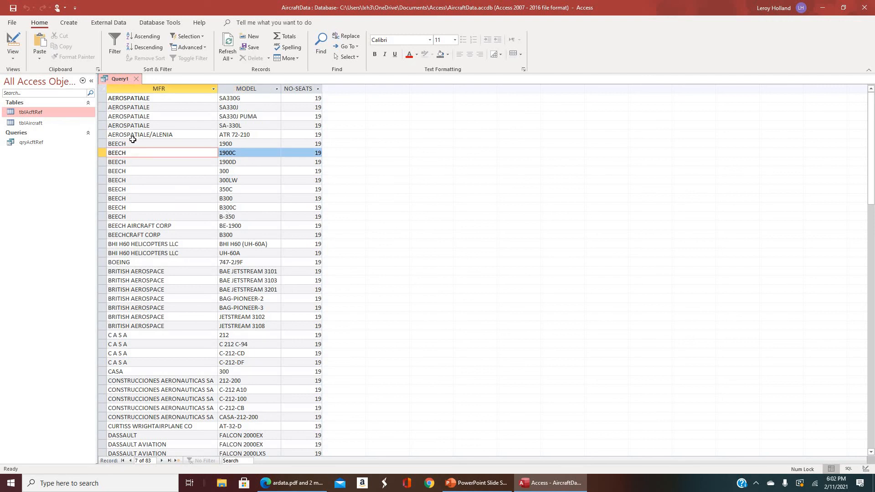
Close the new query and save it under the name qryAcftRef2.
click(136, 79)
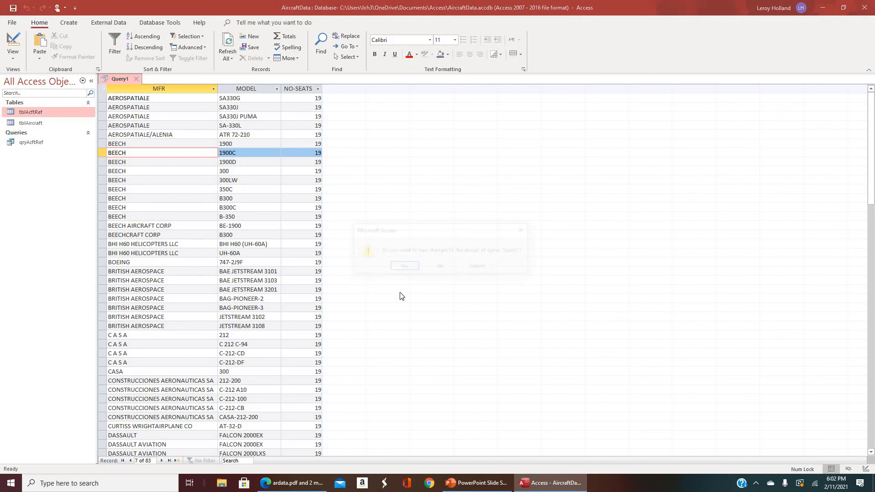
click(403, 267)
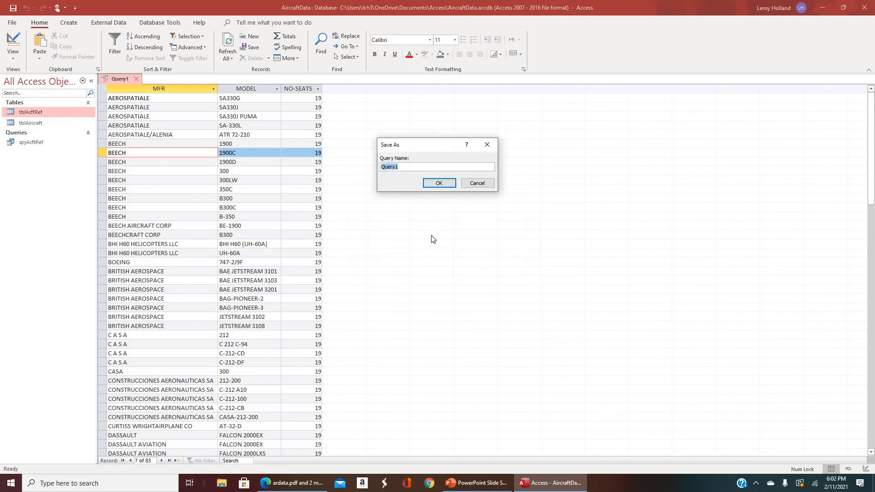
text(qryAcftRef2)
click(441, 185)
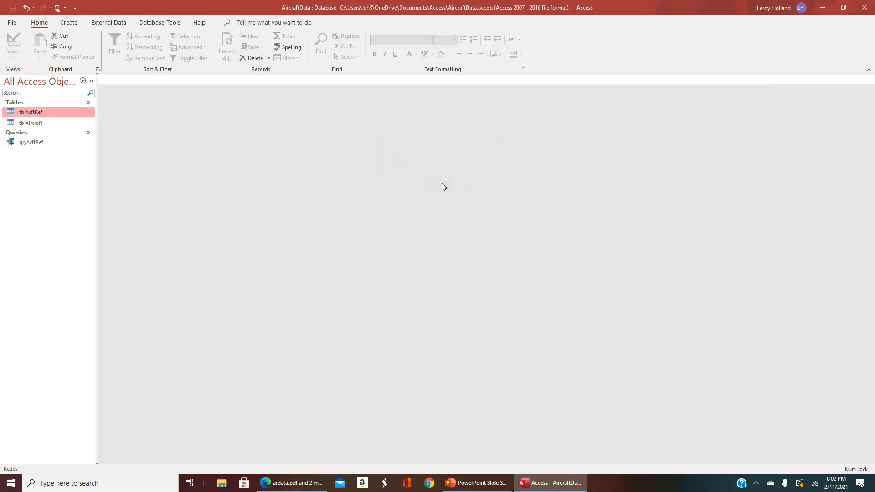
Open qryAcftRef and qryAcftRef2 to compare their records, and close qryAcftRef.
double_click(39, 144)
click(36, 155)
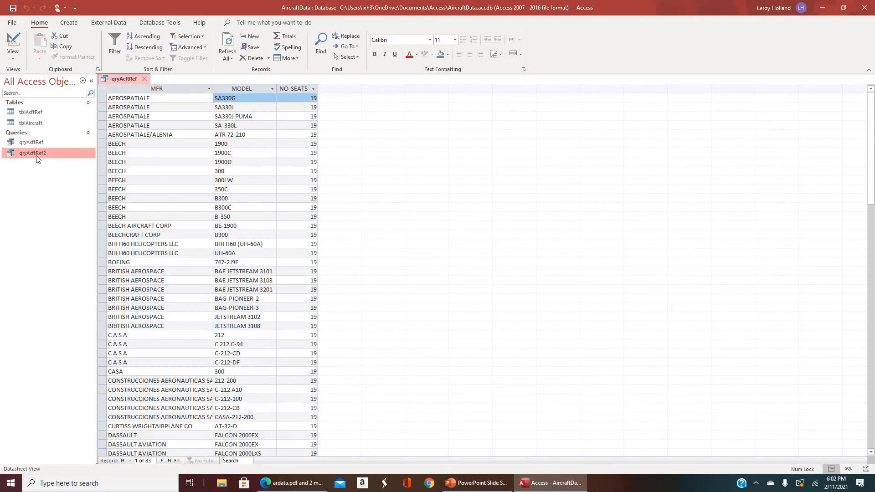
double_click(37, 157)
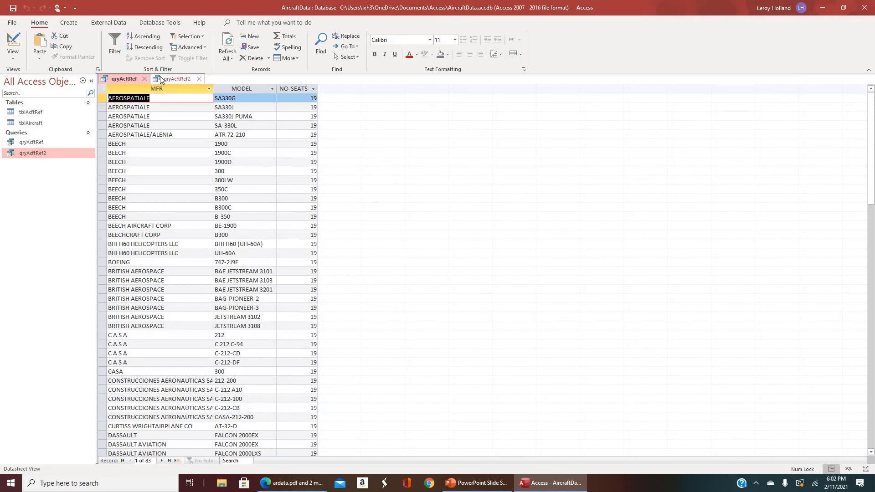
click(144, 78)
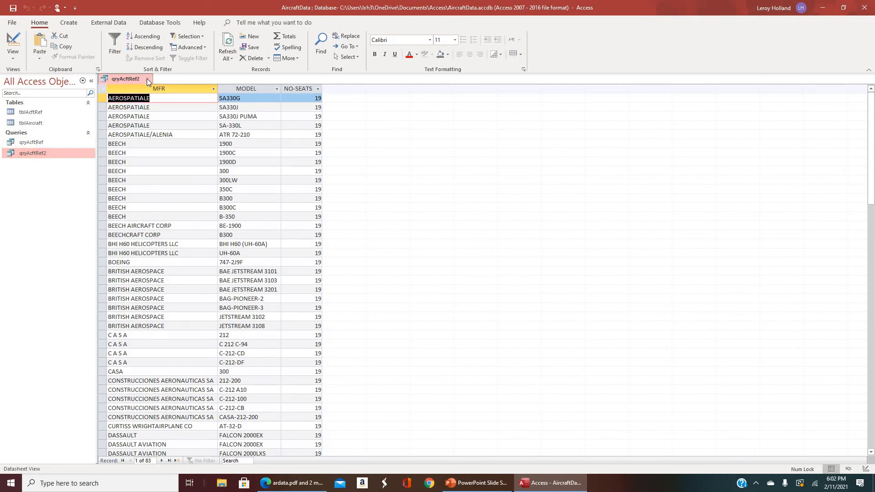